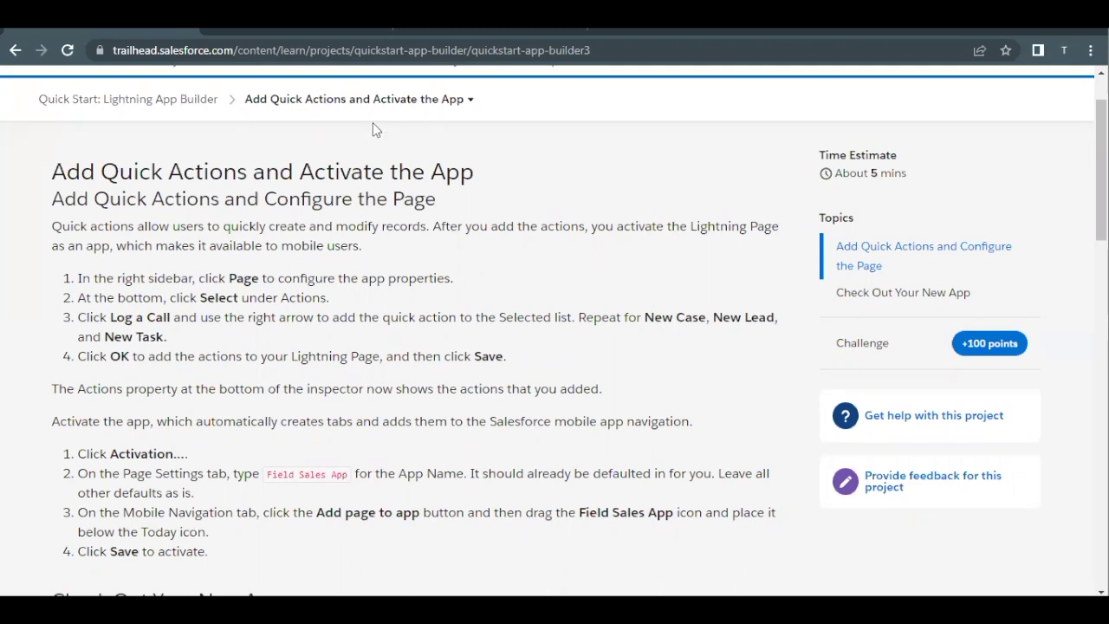
Switch to Setup's Lightning pages list showing the Field Sales App.
click(432, 30)
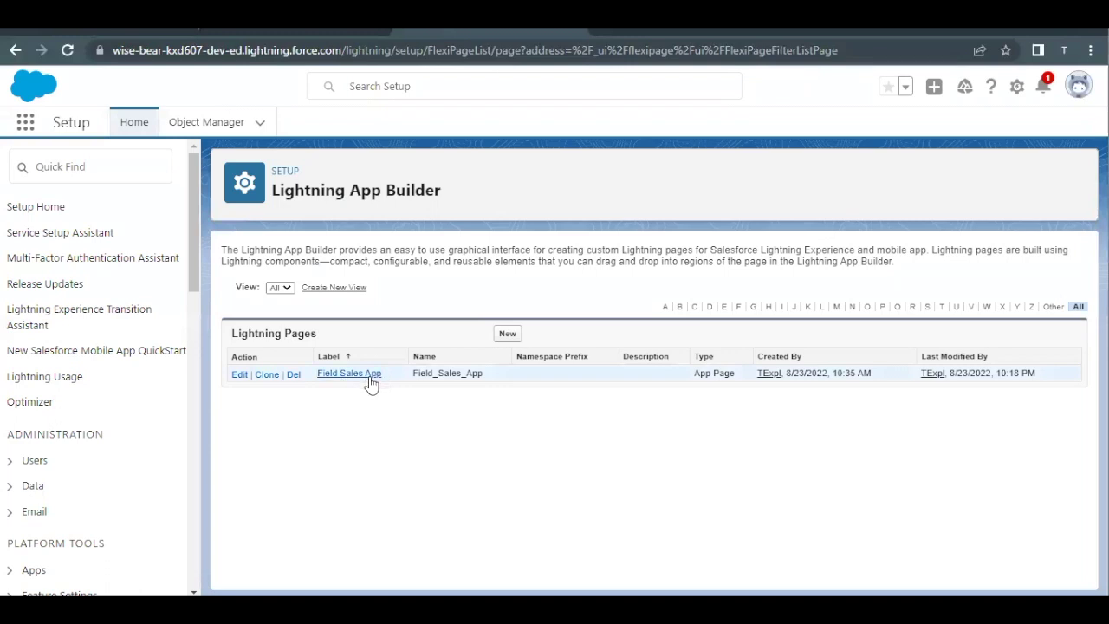
Open Field Sales App for editing after checking the Log a Call instruction on Trailhead.
click(239, 375)
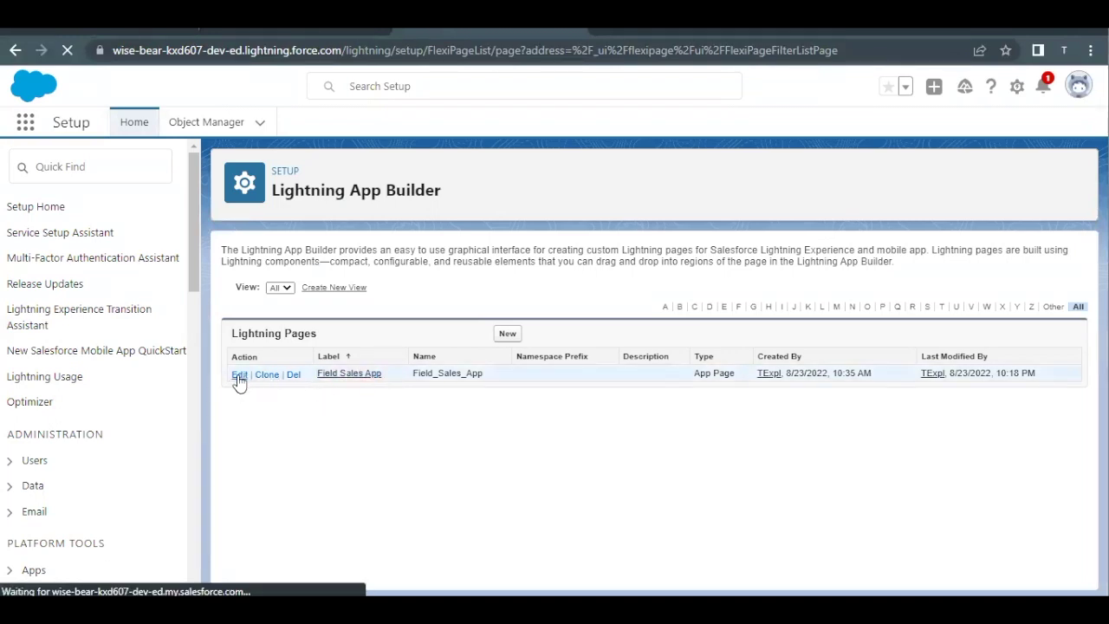
click(122, 30)
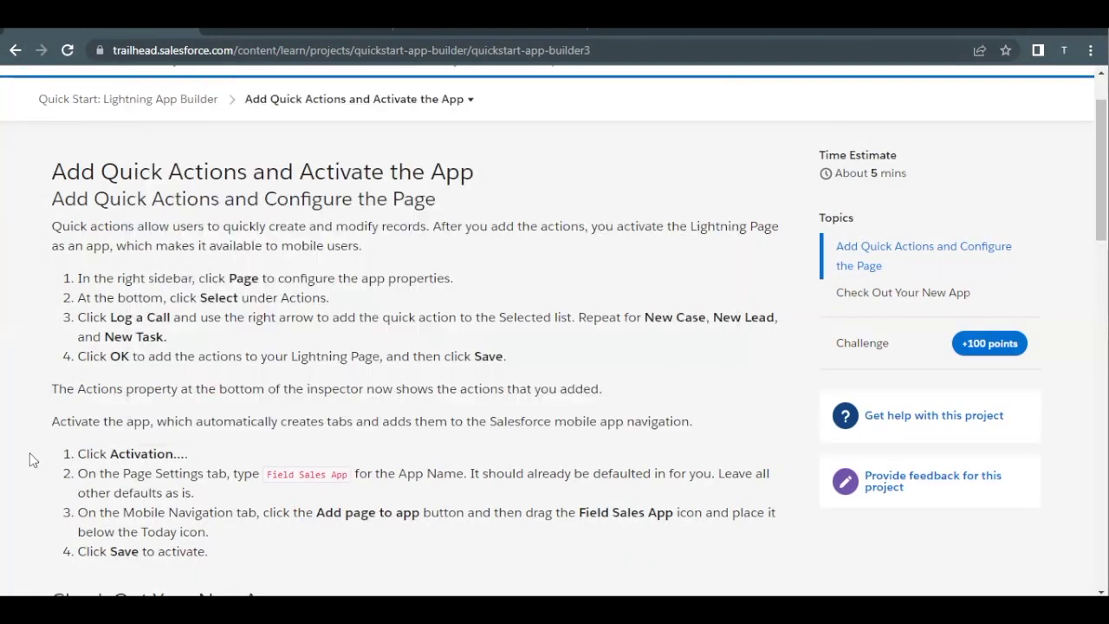
scroll(201, 424, down, 1)
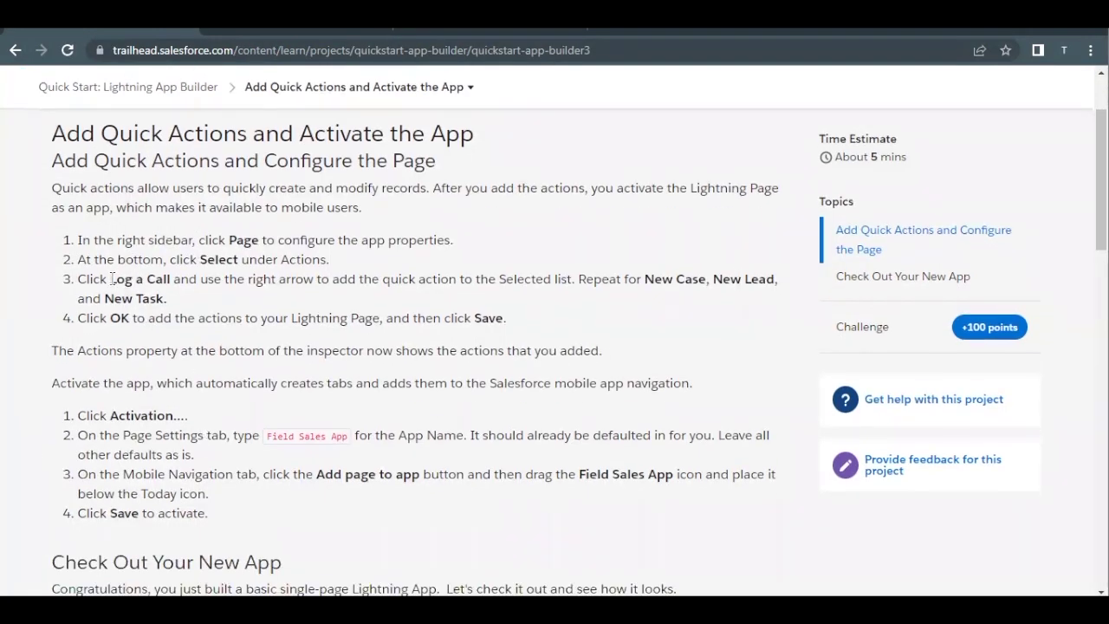
drag(111, 286, 151, 286)
click(451, 29)
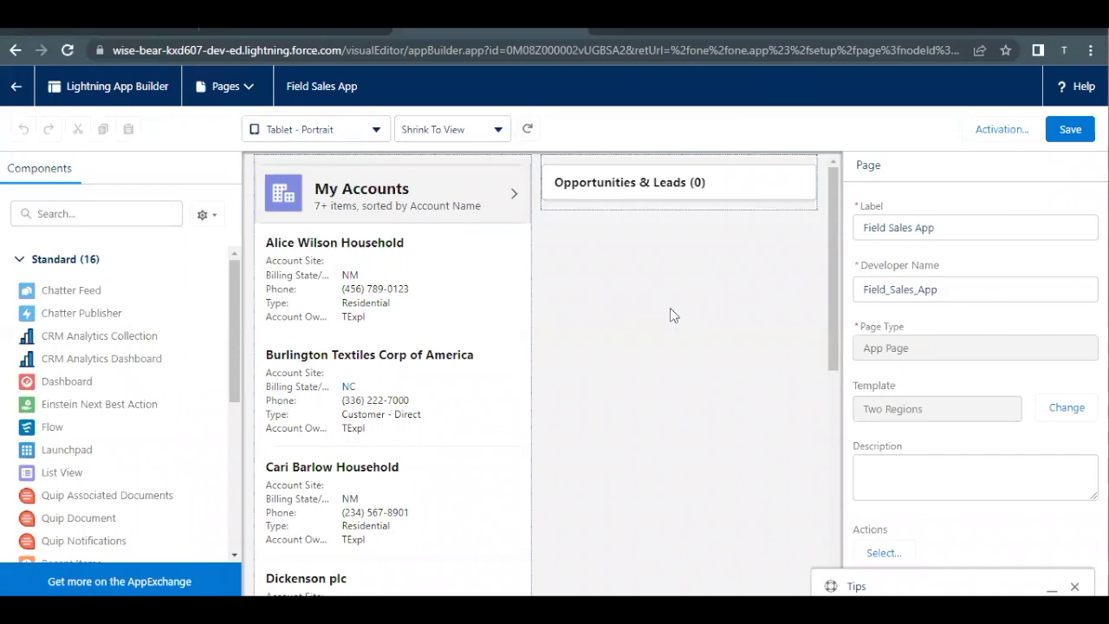
Add Log a Call and New Case to the page's selected quick actions.
click(876, 553)
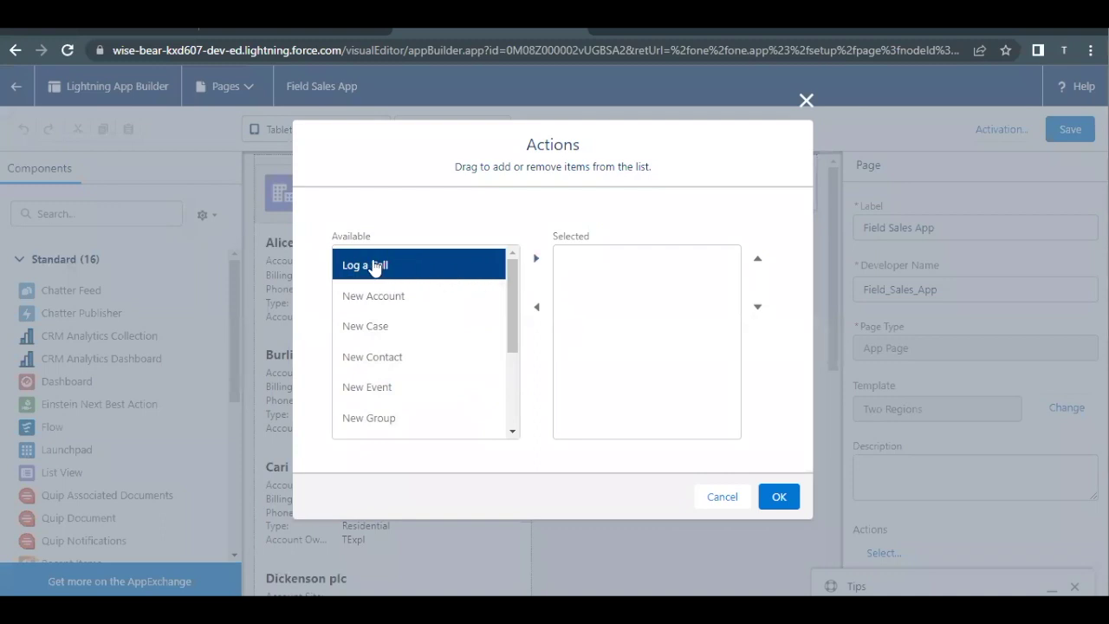
click(532, 268)
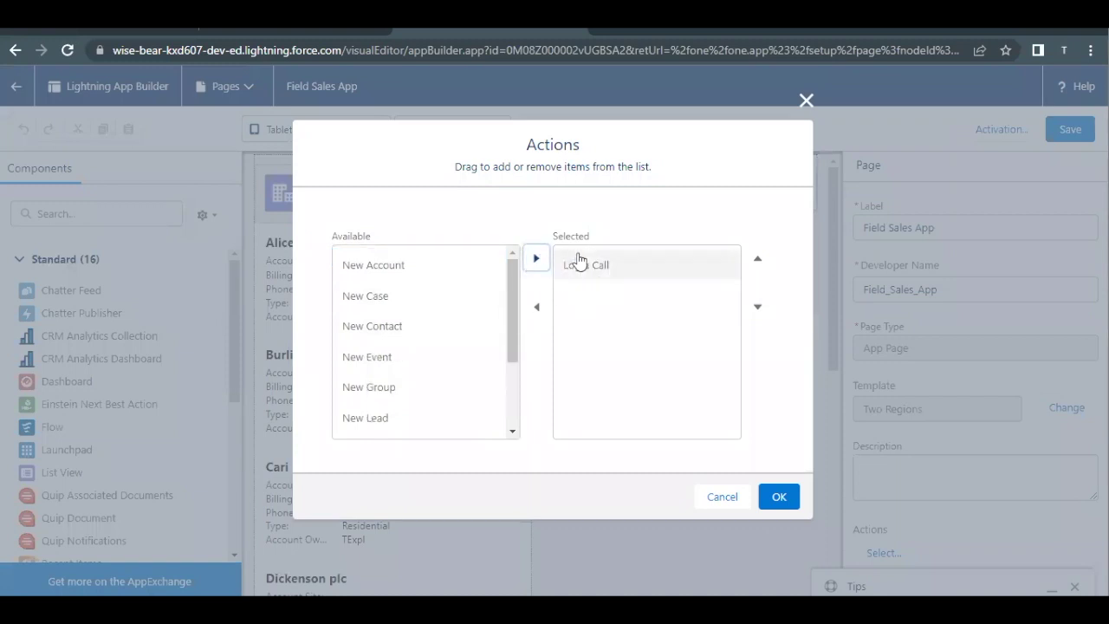
click(460, 299)
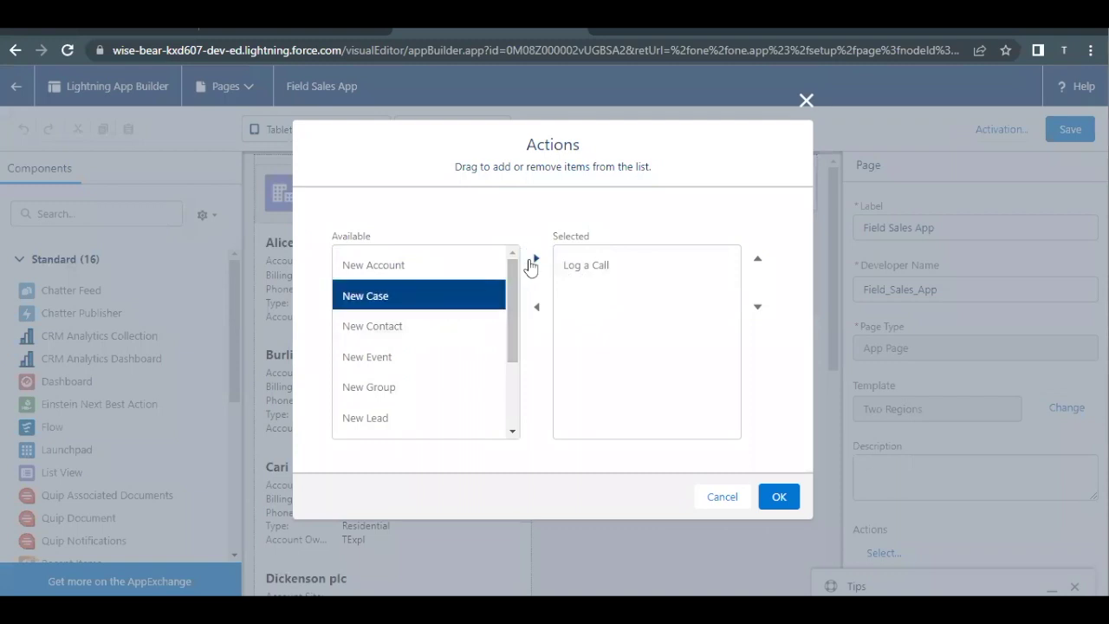
click(533, 262)
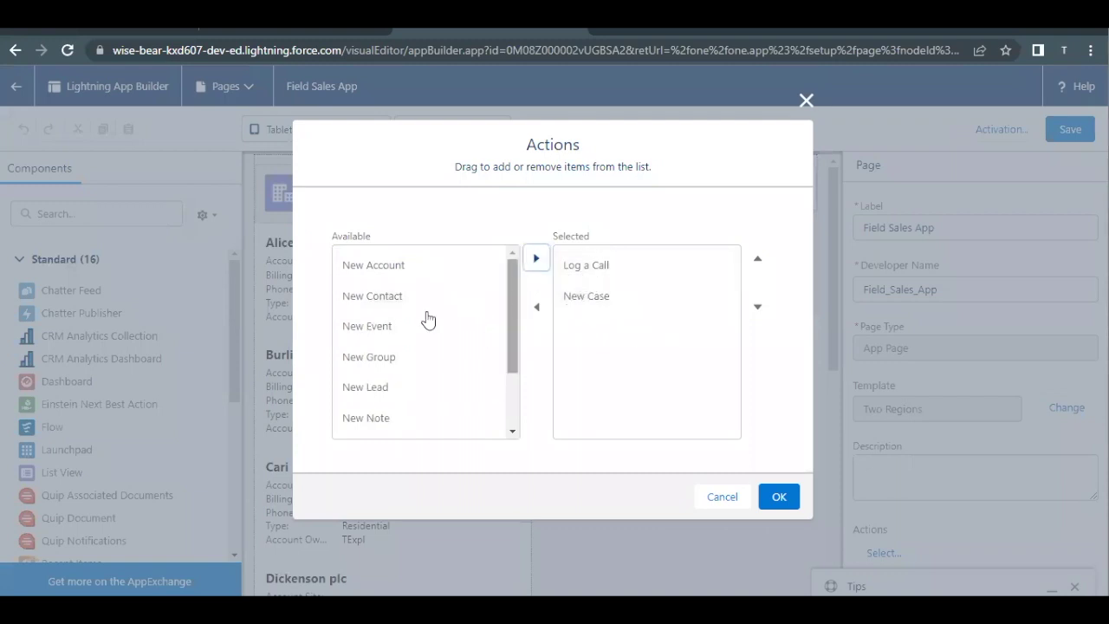
click(132, 32)
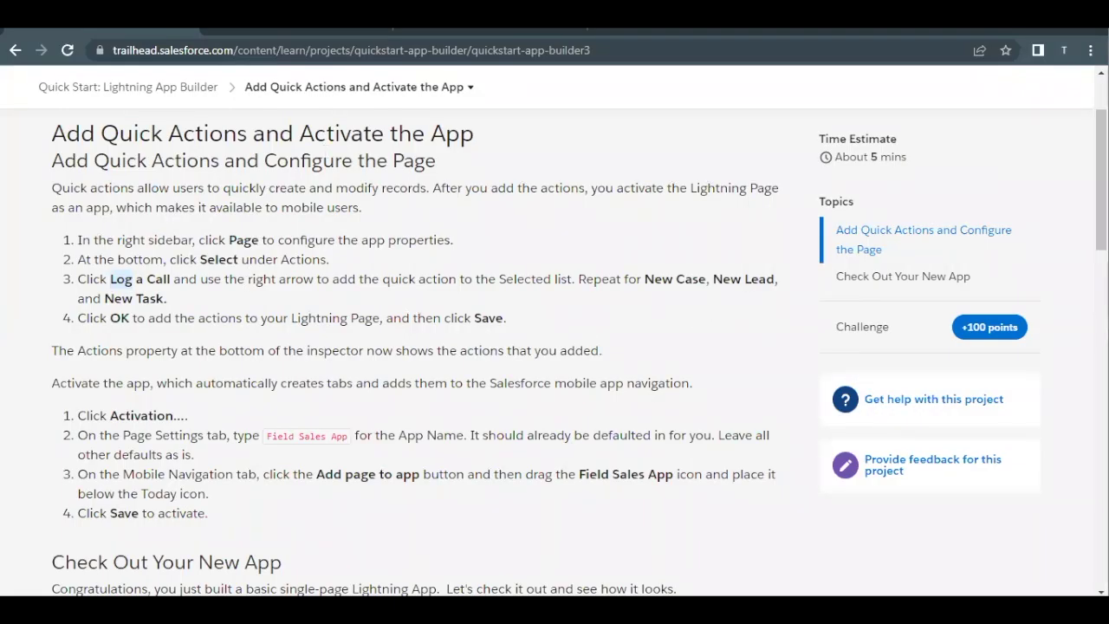
click(463, 29)
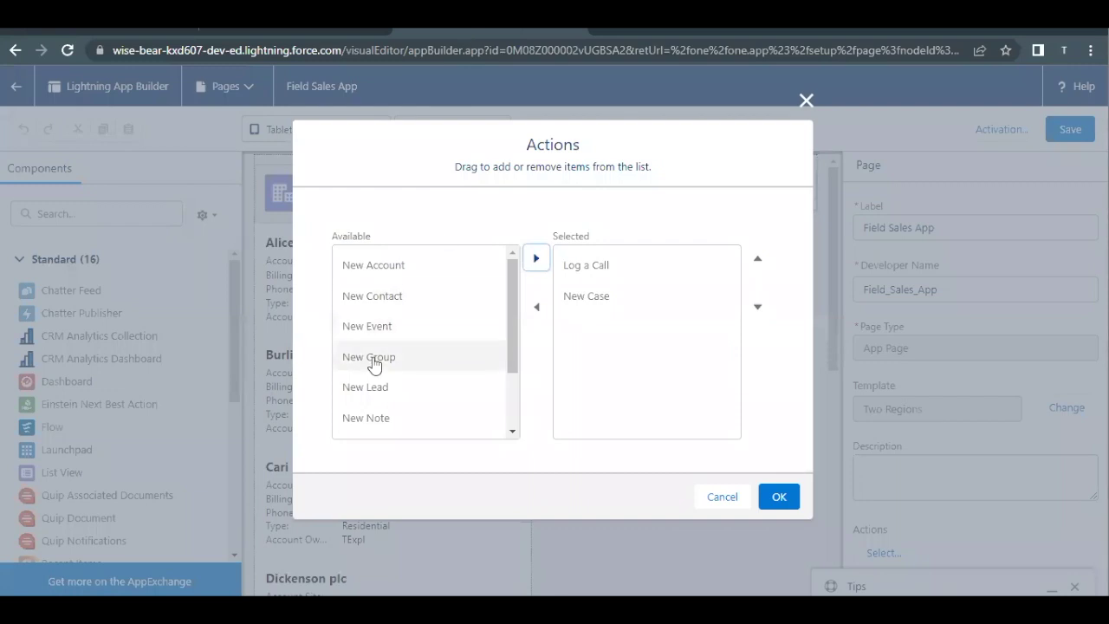
Add New Lead and New Task too, and confirm the four quick actions.
click(377, 390)
click(535, 259)
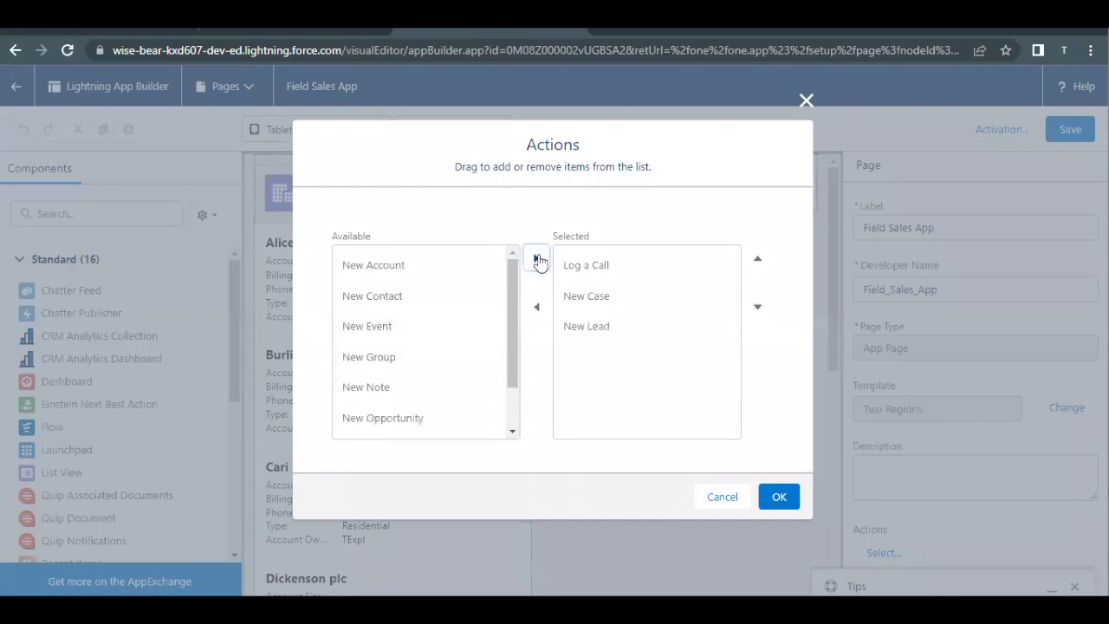
scroll(440, 370, down, 1)
click(406, 392)
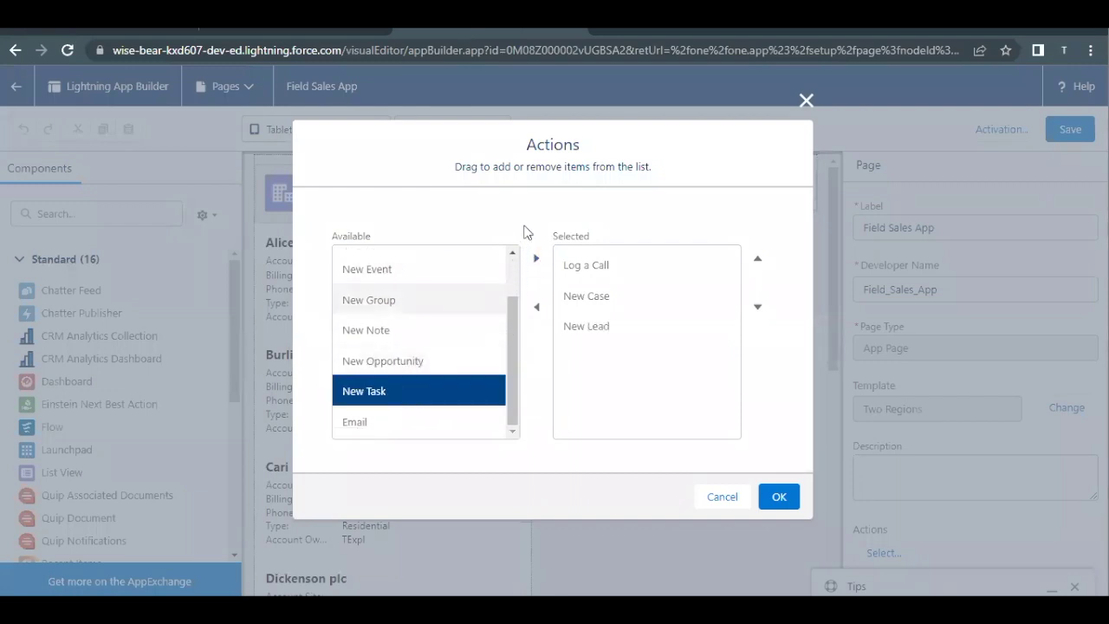
click(536, 259)
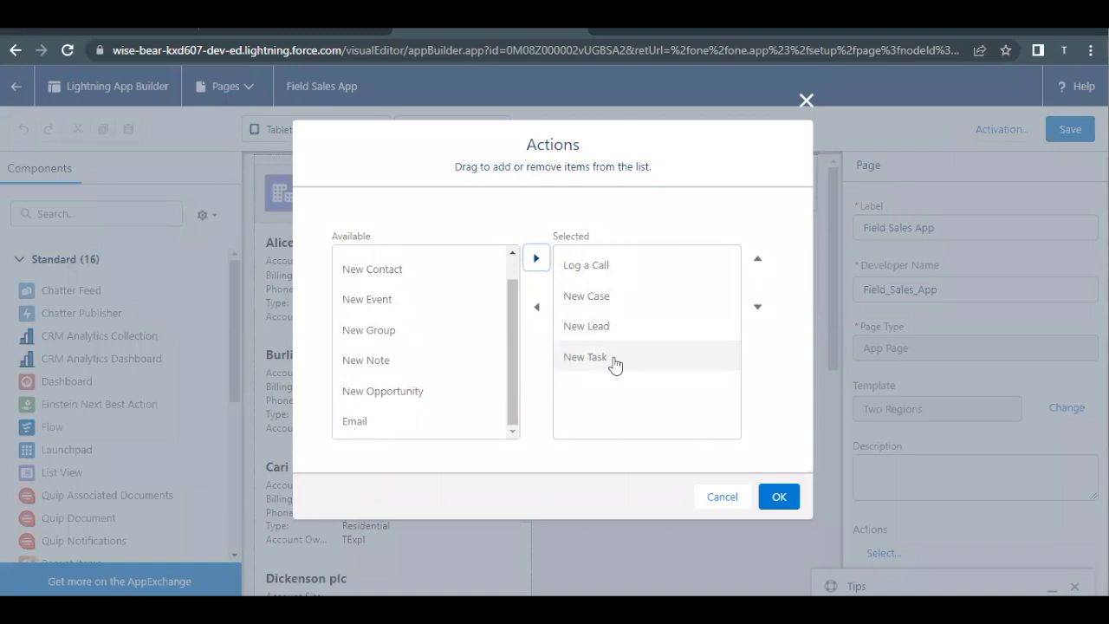
click(777, 497)
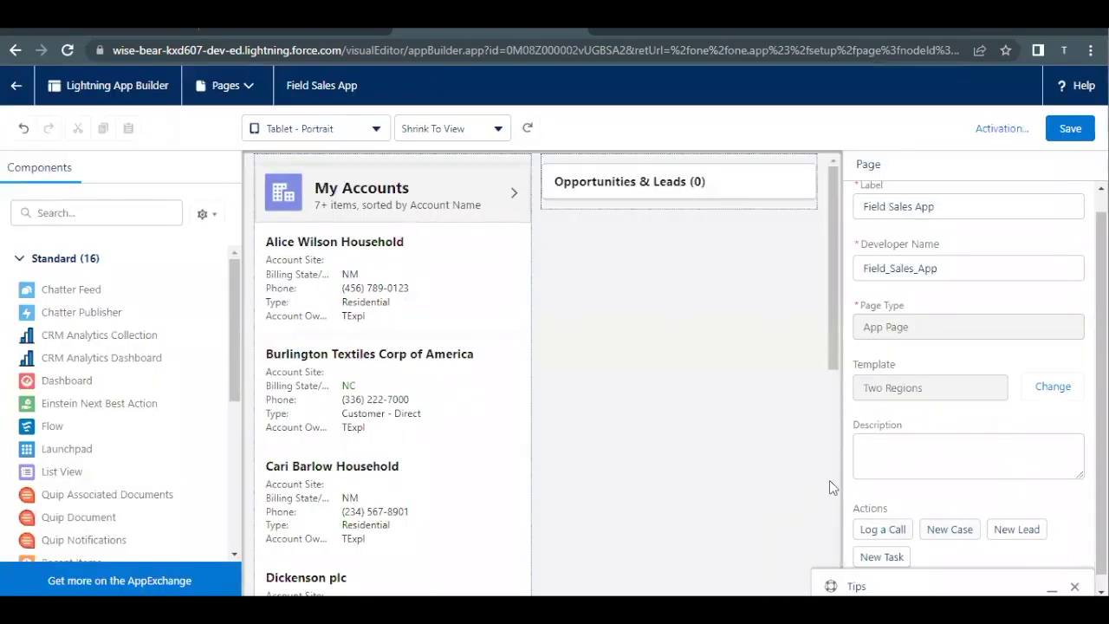
Review the Trailhead activation steps, then open the Field Sales App activation dialog.
click(91, 31)
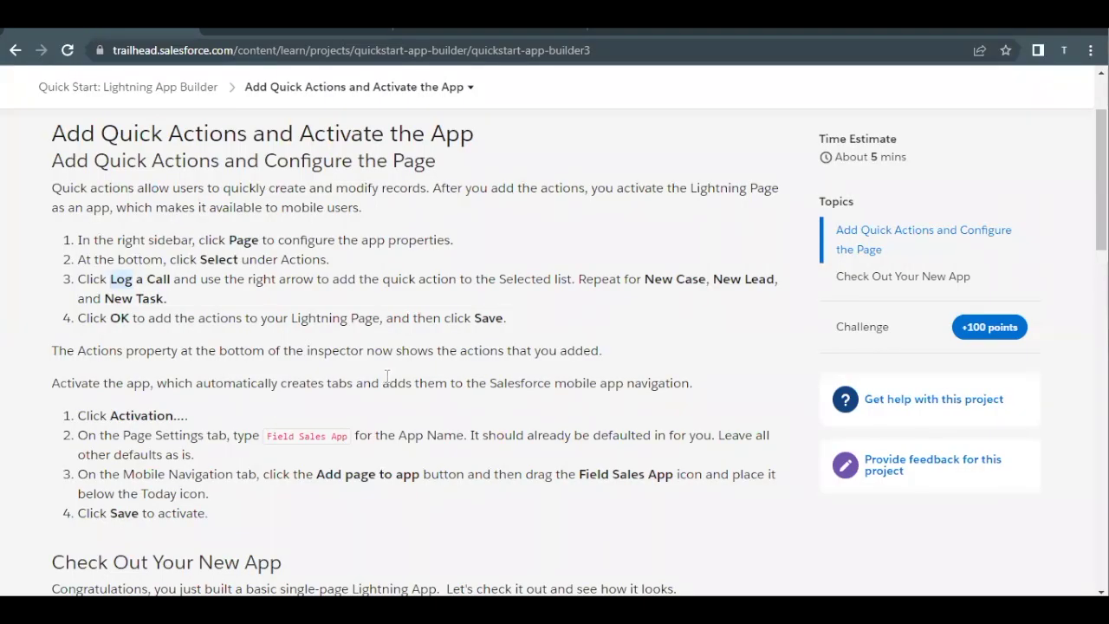
scroll(386, 376, down, 1)
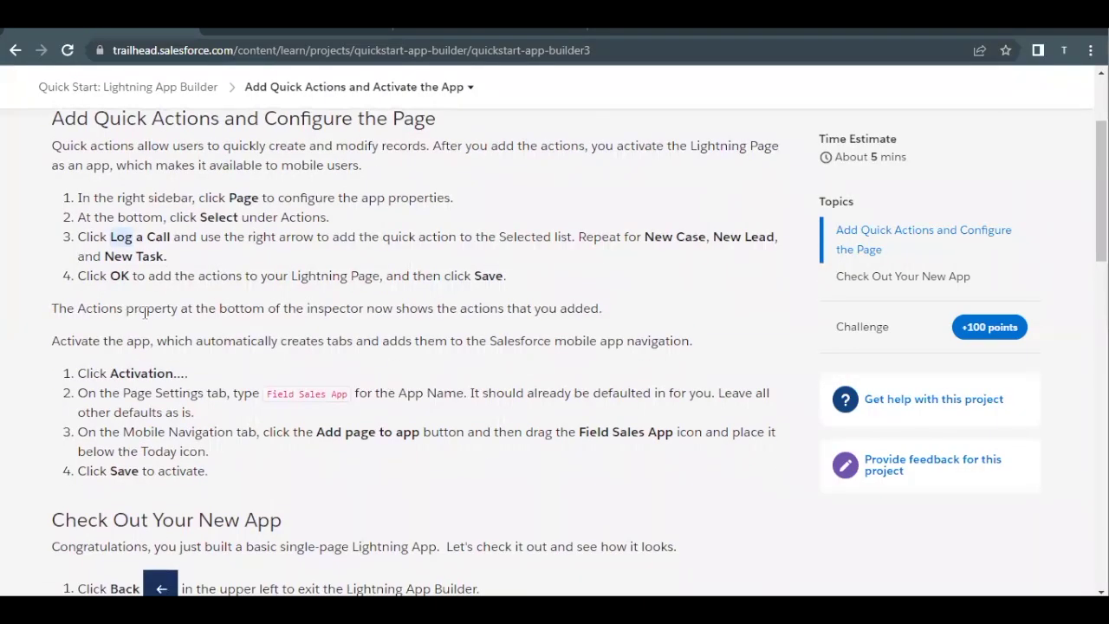
scroll(145, 313, down, 1)
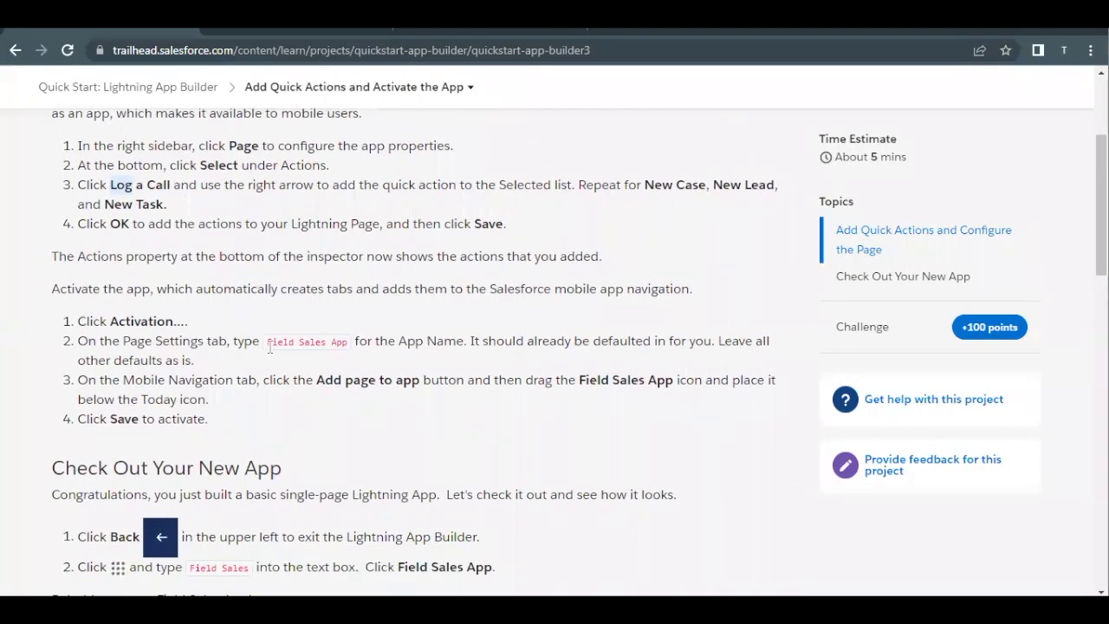
drag(270, 347, 346, 344)
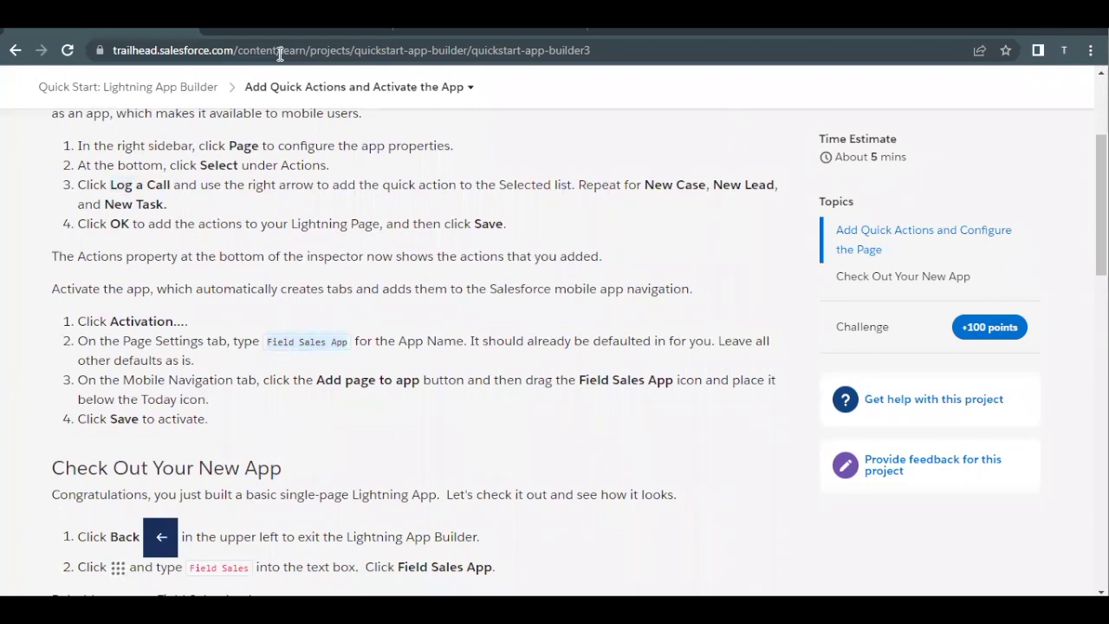
click(457, 38)
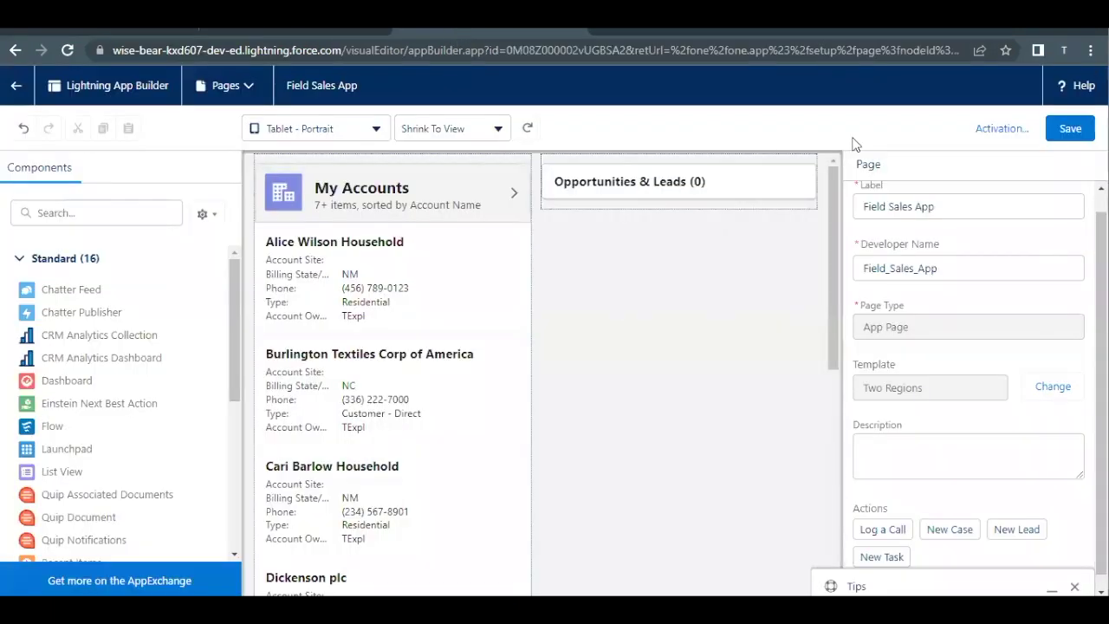
click(1005, 140)
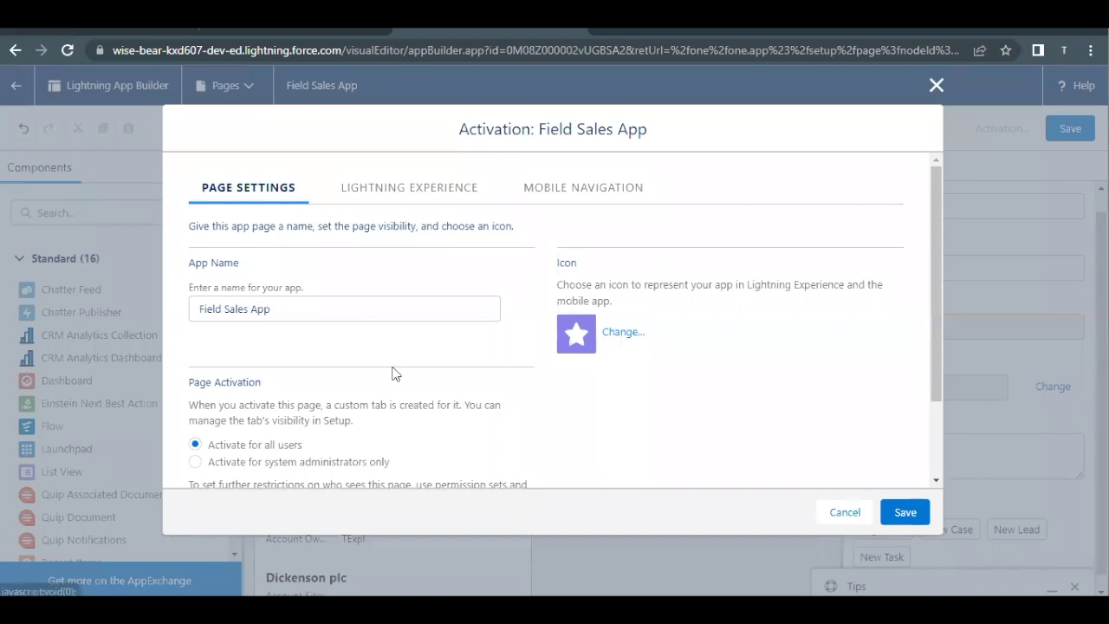
Keep the app name Field Sales App and switch to Mobile Navigation settings.
click(314, 317)
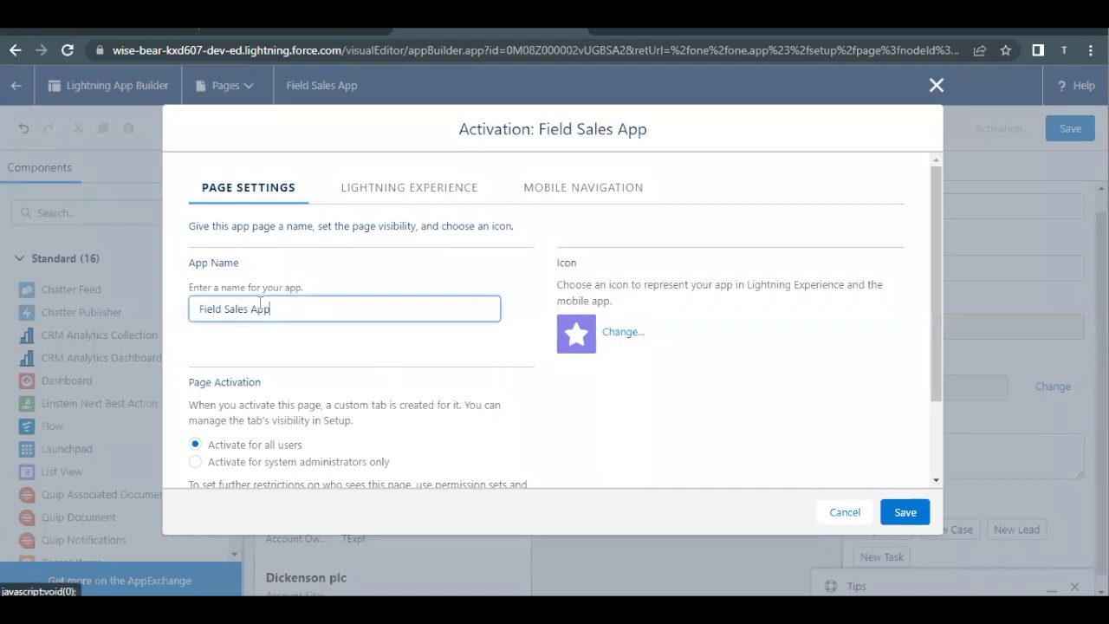
click(288, 364)
click(68, 37)
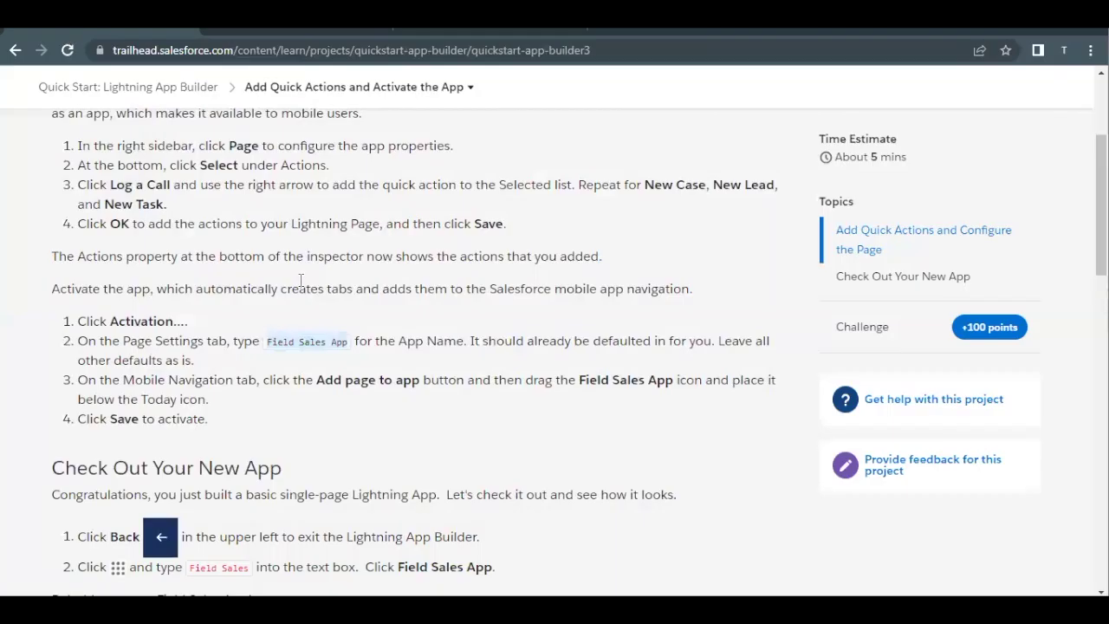
scroll(301, 281, down, 1)
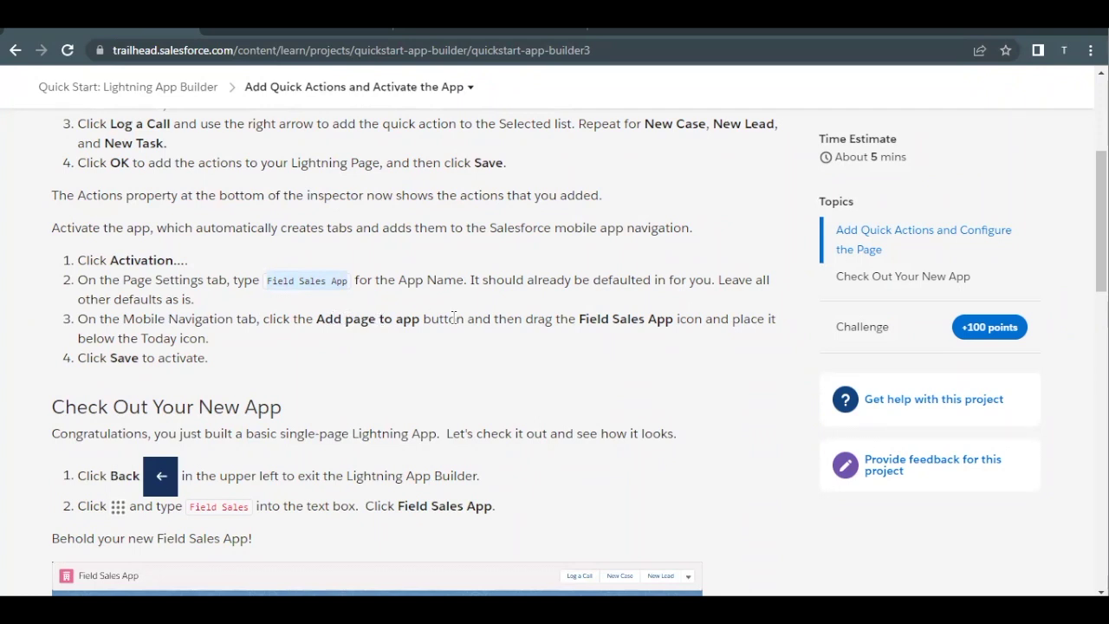
click(421, 30)
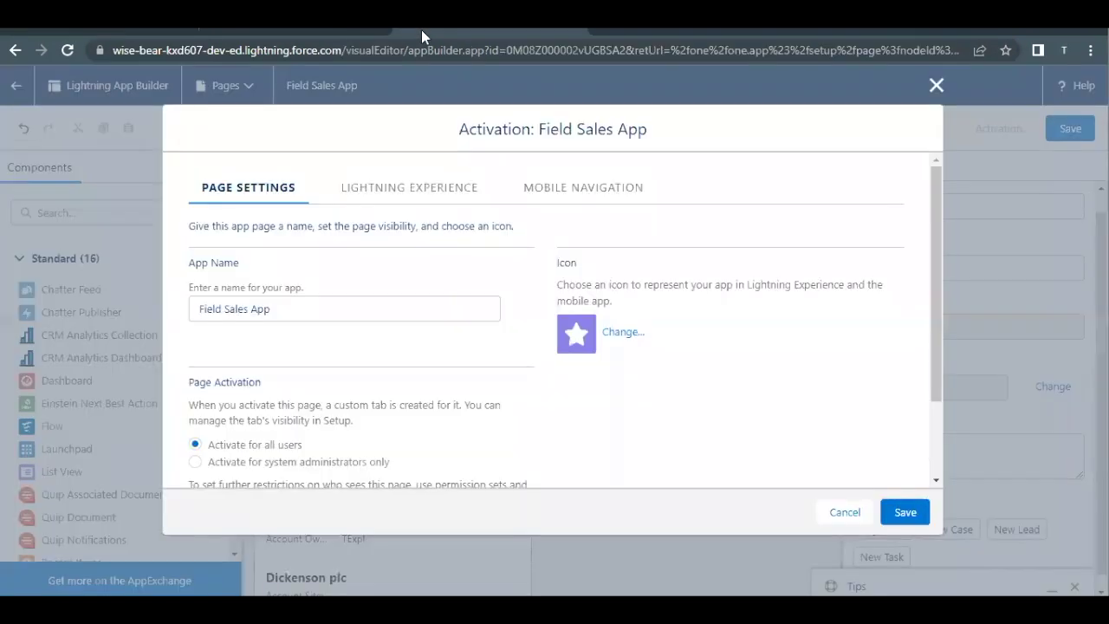
click(529, 192)
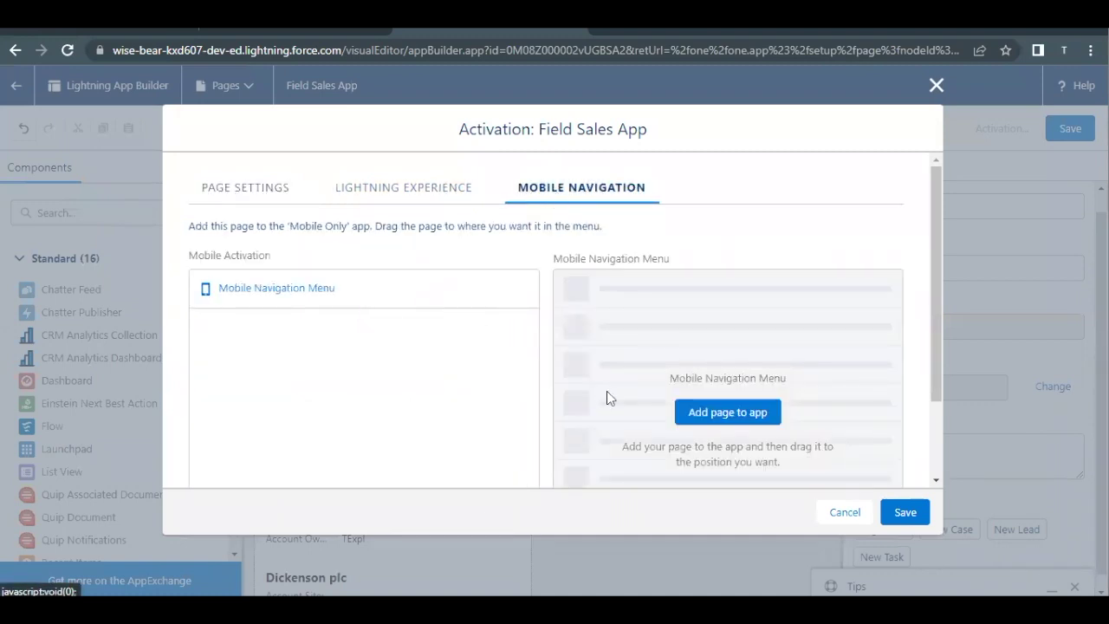
Add Field Sales App to the mobile menu, placed directly below Today.
click(691, 411)
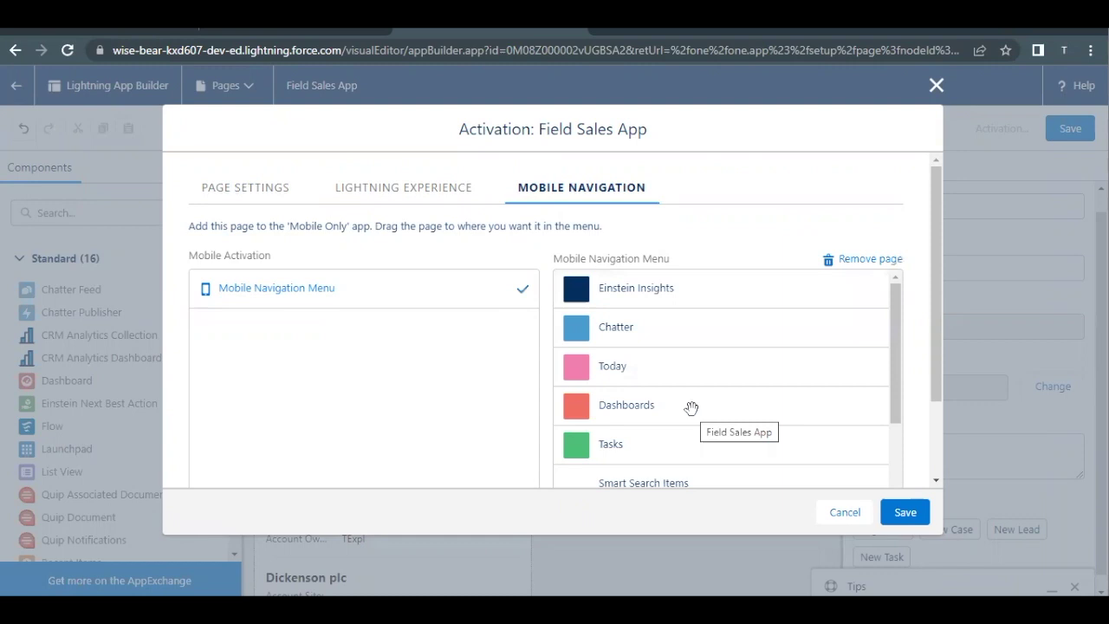
scroll(658, 398, down, 2)
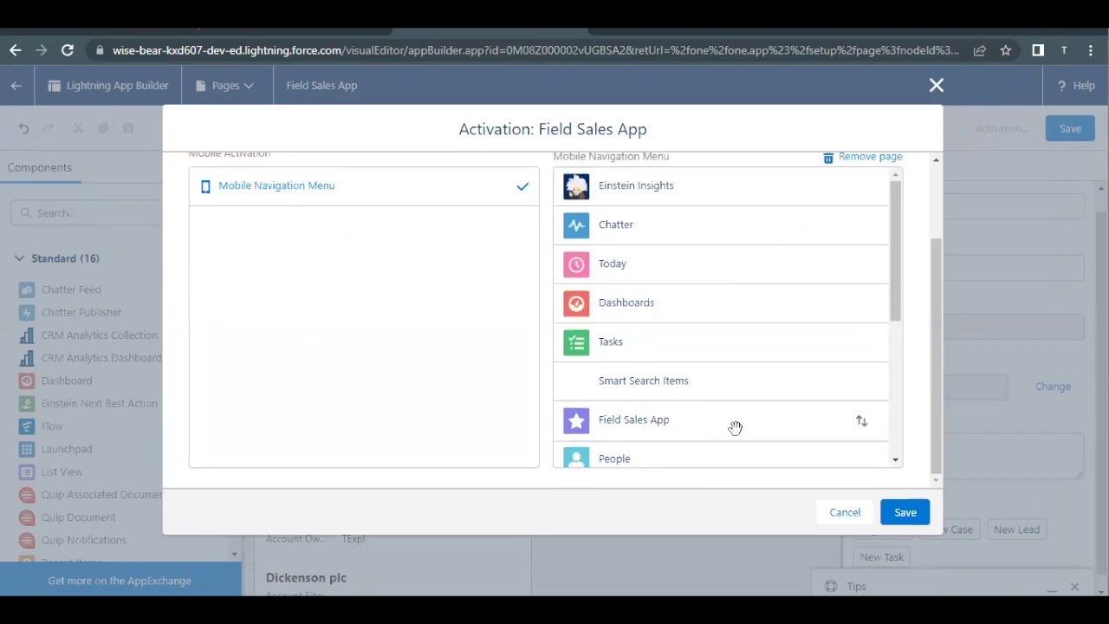
drag(629, 422, 655, 414)
click(180, 30)
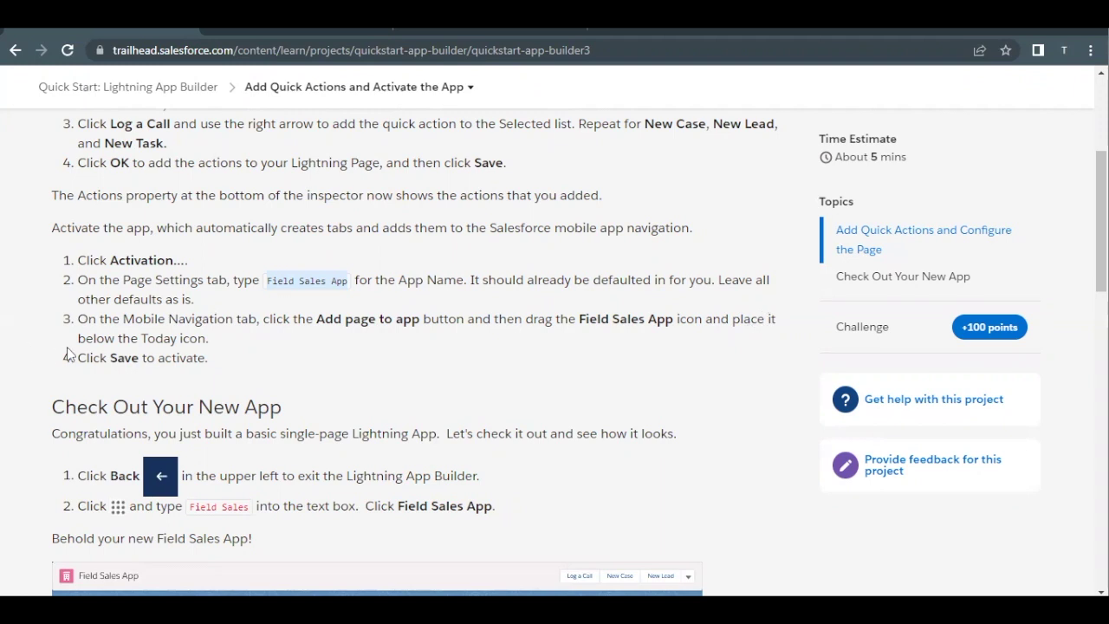
click(427, 35)
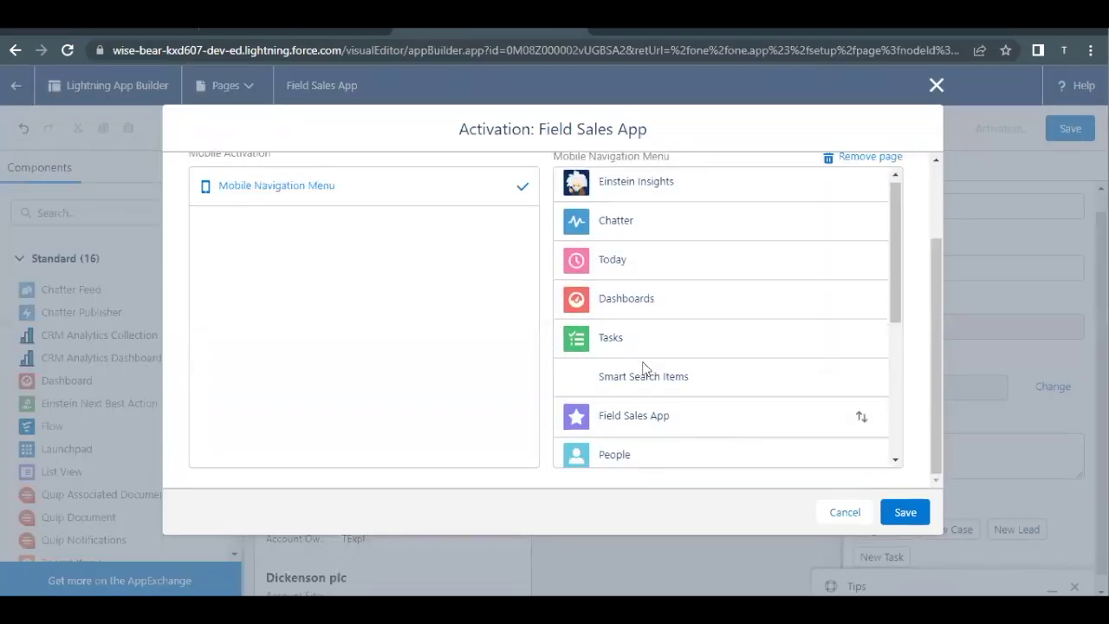
scroll(643, 369, down, 2)
drag(614, 387, 621, 303)
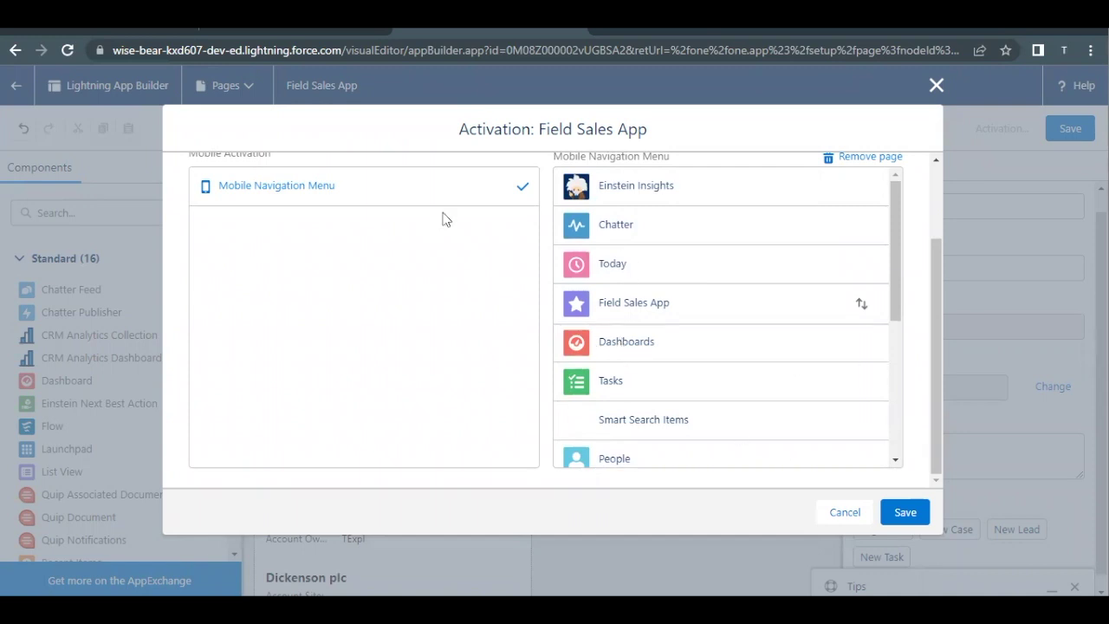
Recheck the Trailhead instructions and save the Field Sales App activation.
click(123, 34)
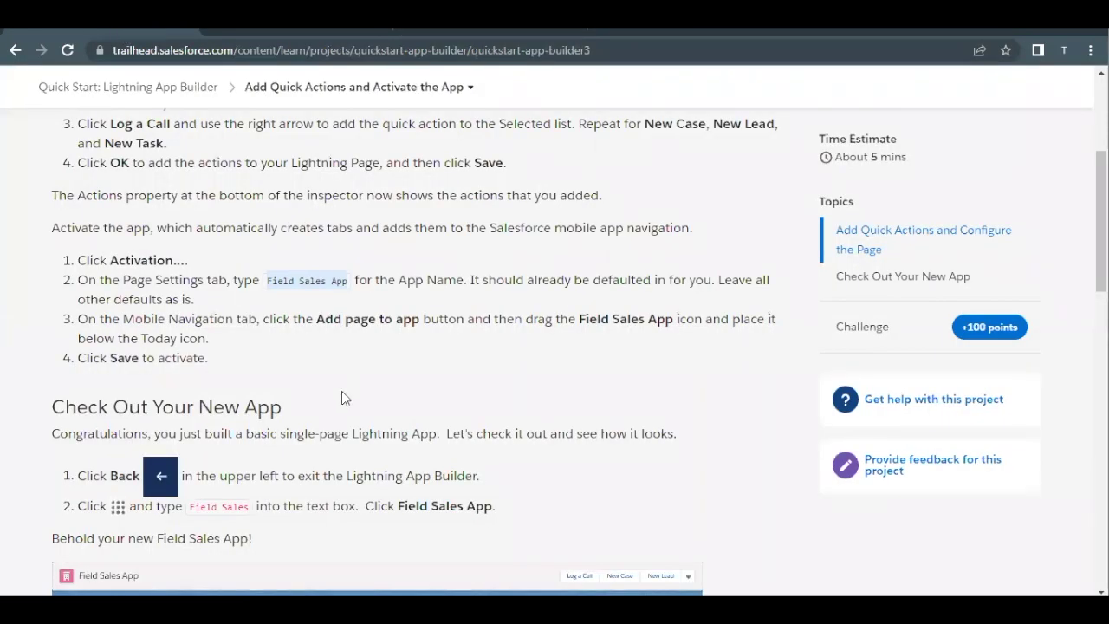
scroll(341, 391, down, 2)
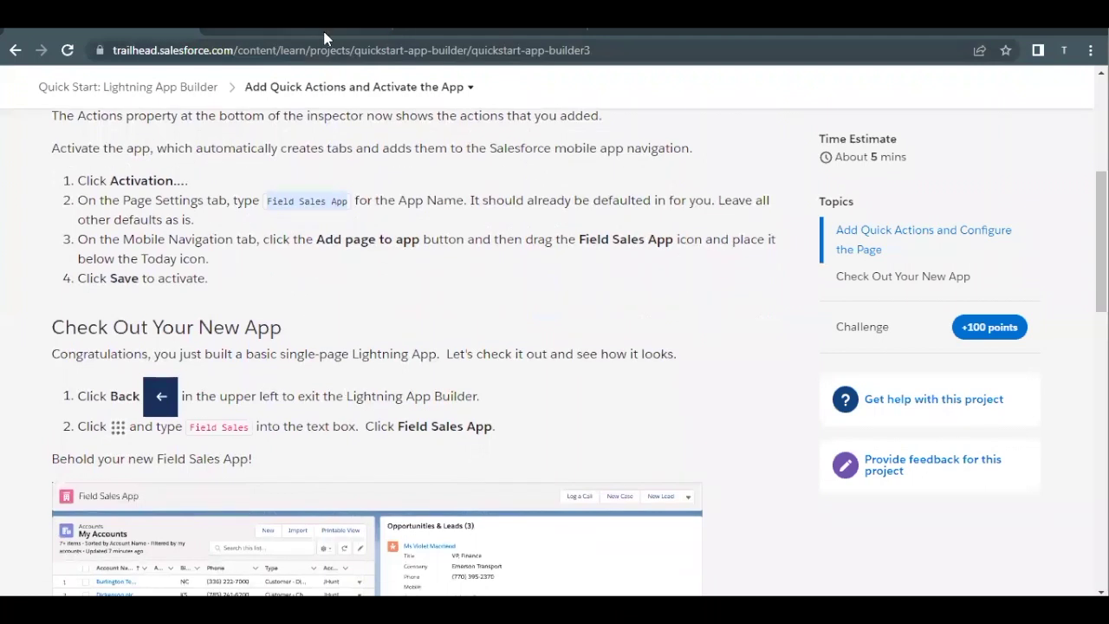
click(451, 33)
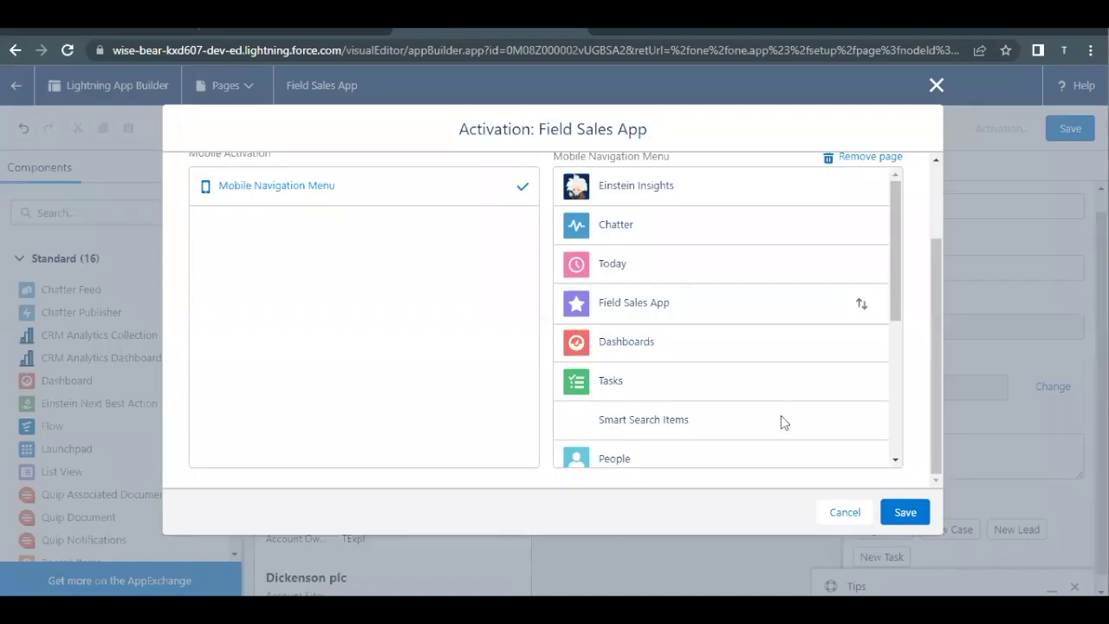
click(912, 512)
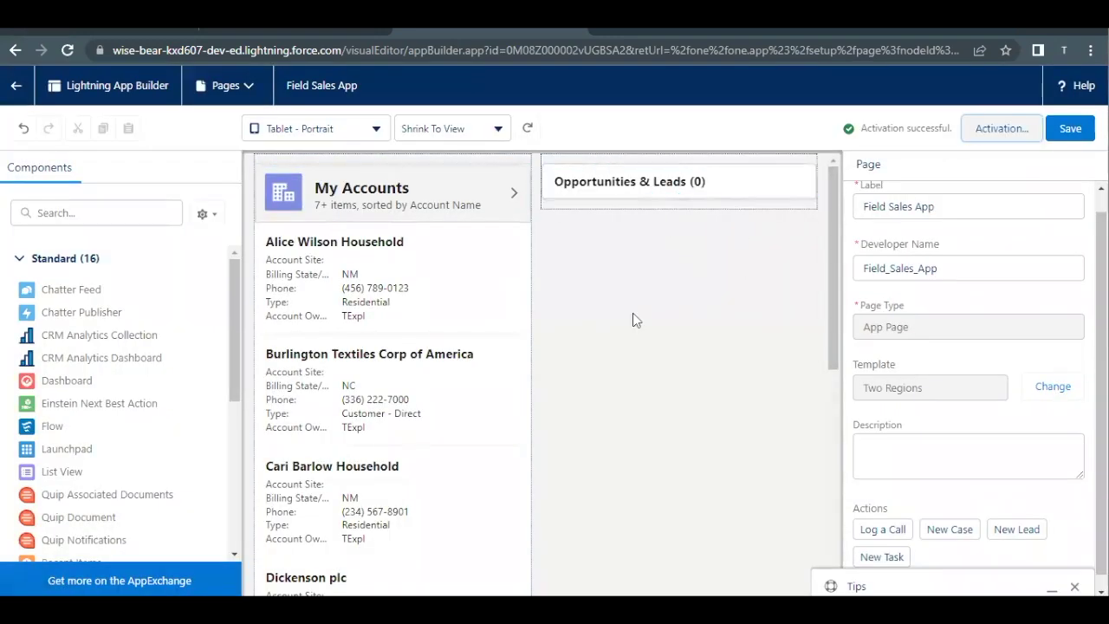
Stay in the builder and save the Field Sales App page.
click(15, 85)
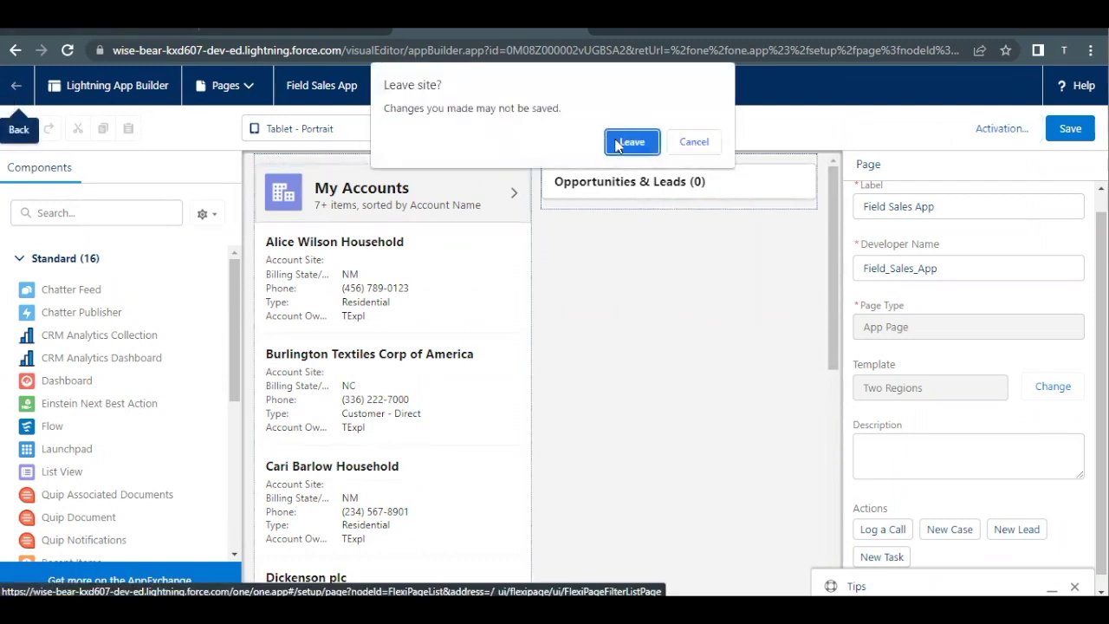
click(692, 143)
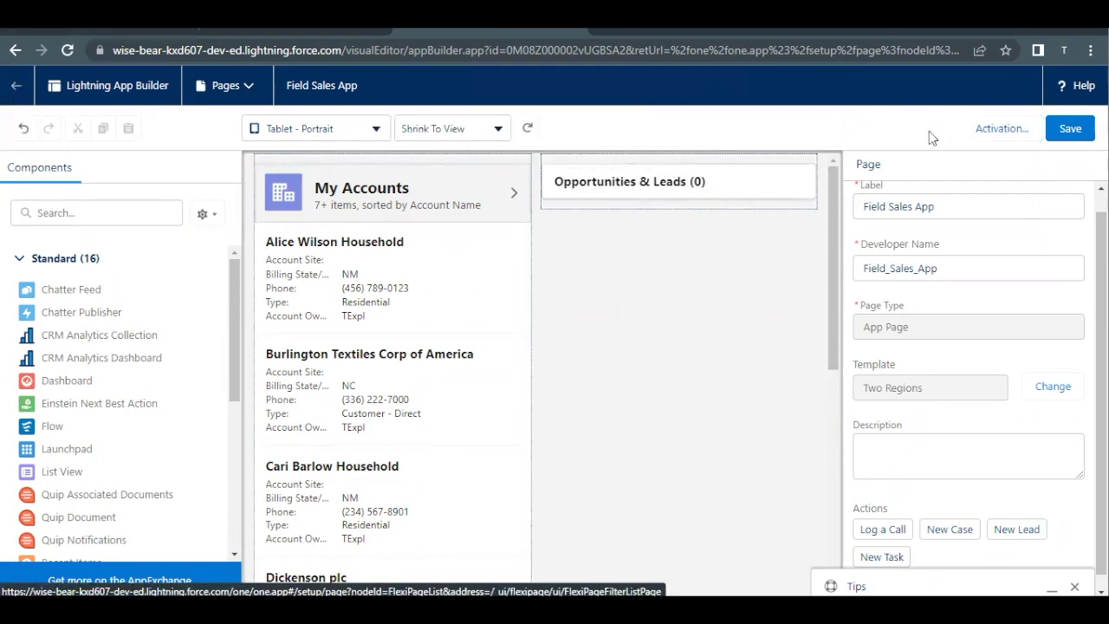
click(1066, 134)
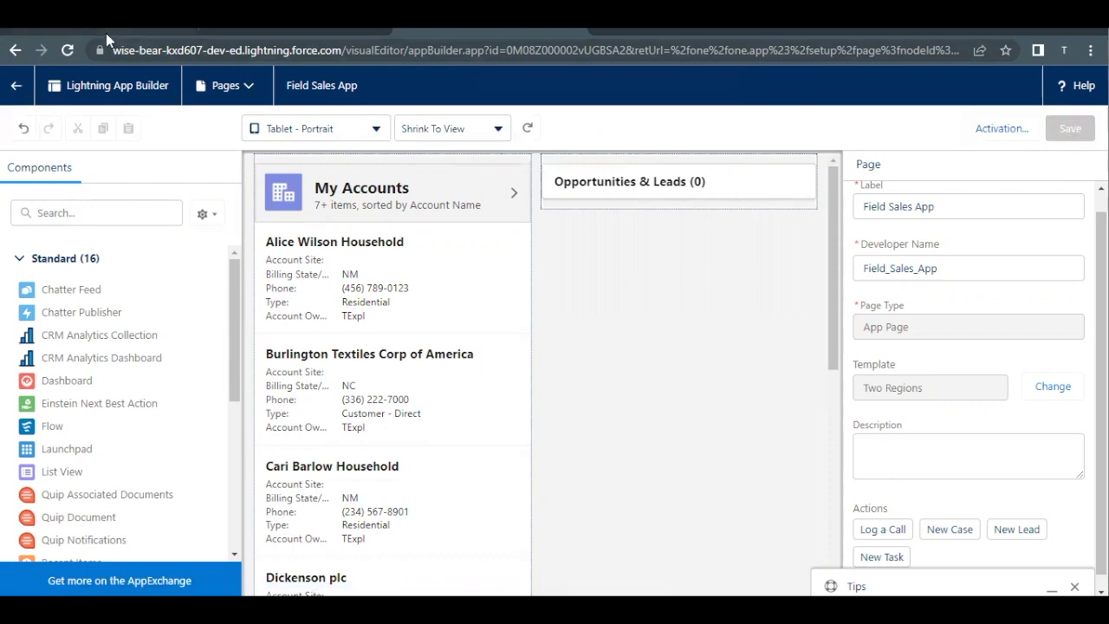
click(106, 33)
scroll(367, 355, up, 1)
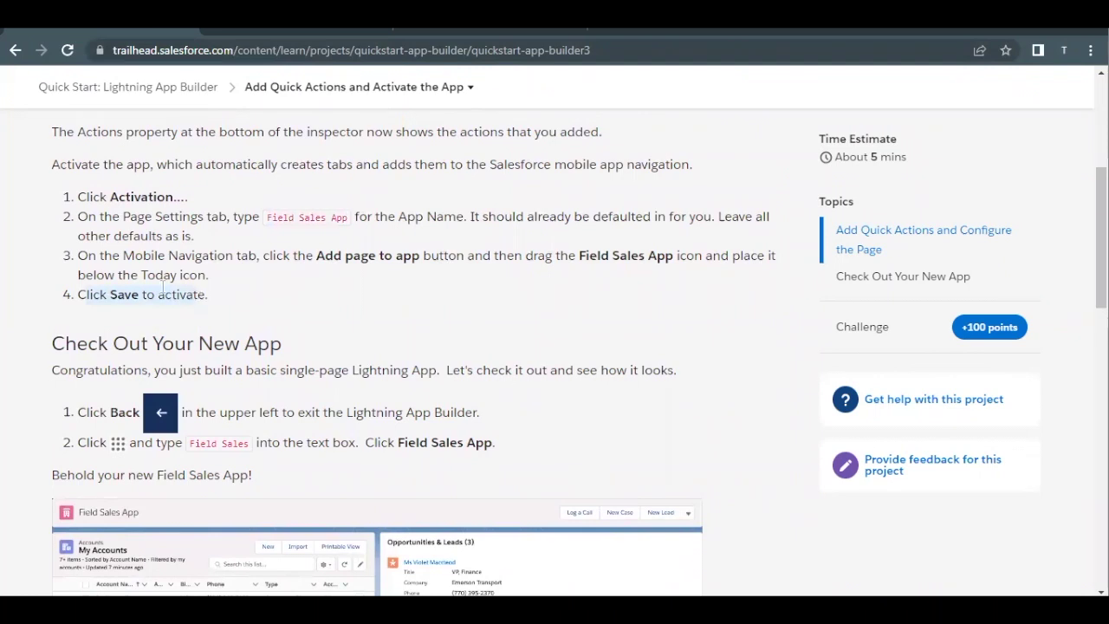
click(438, 33)
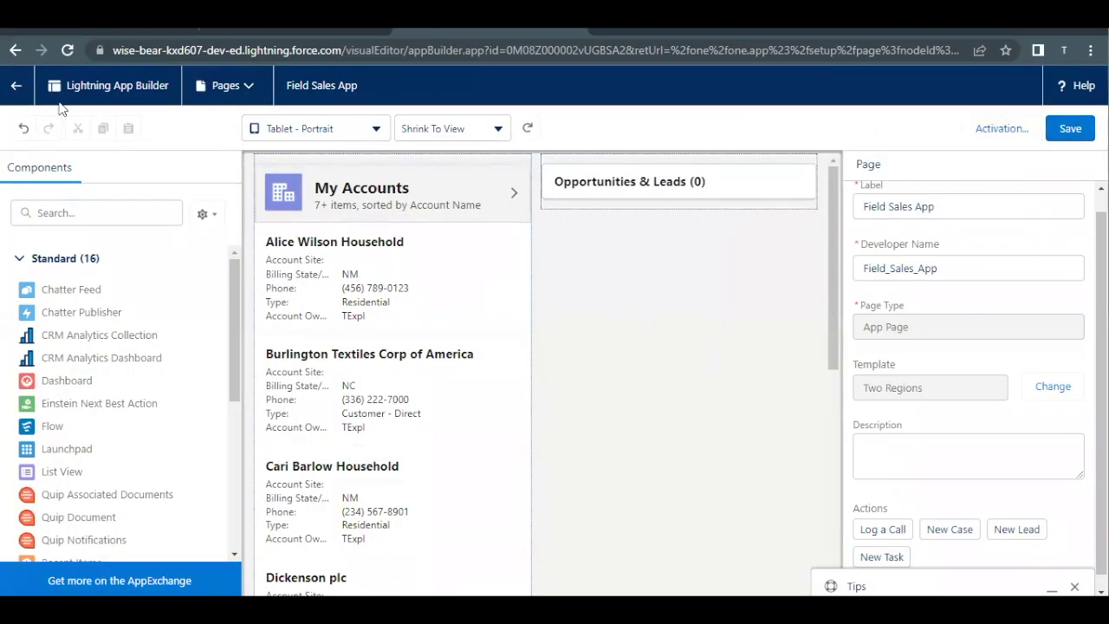
Leave the builder and launch Field Sales App via an App Launcher search for 'fie'.
click(21, 101)
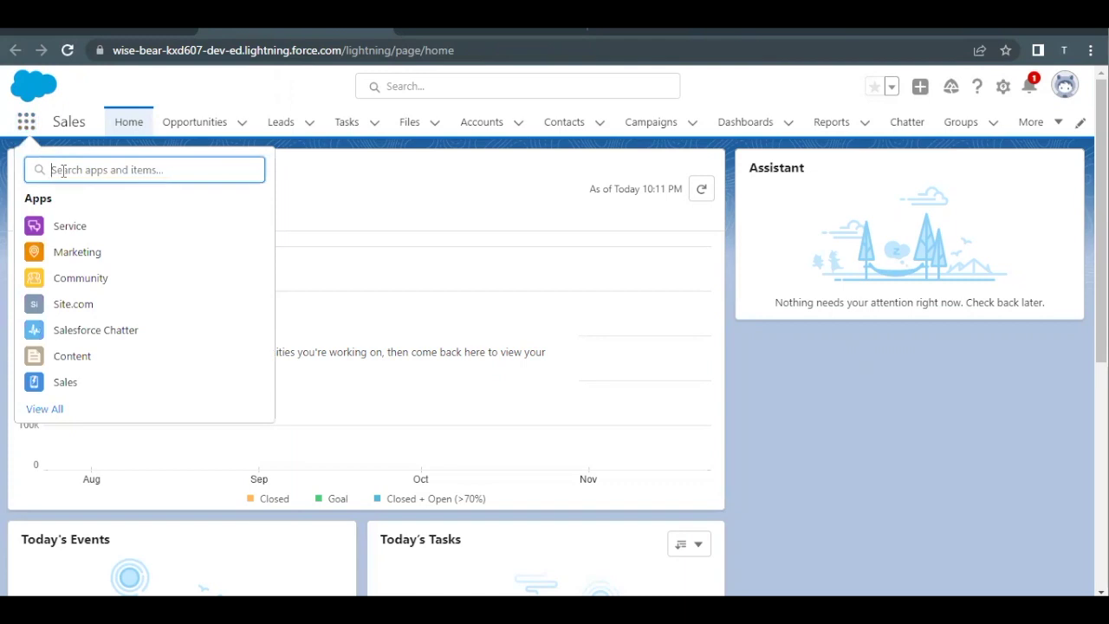
text(fie)
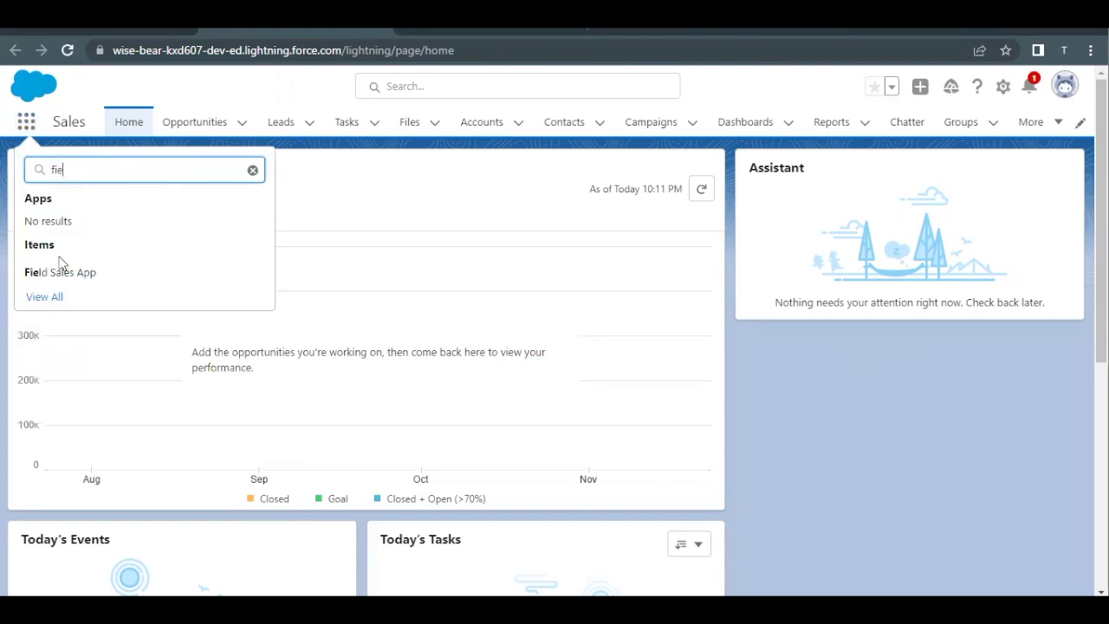
click(64, 272)
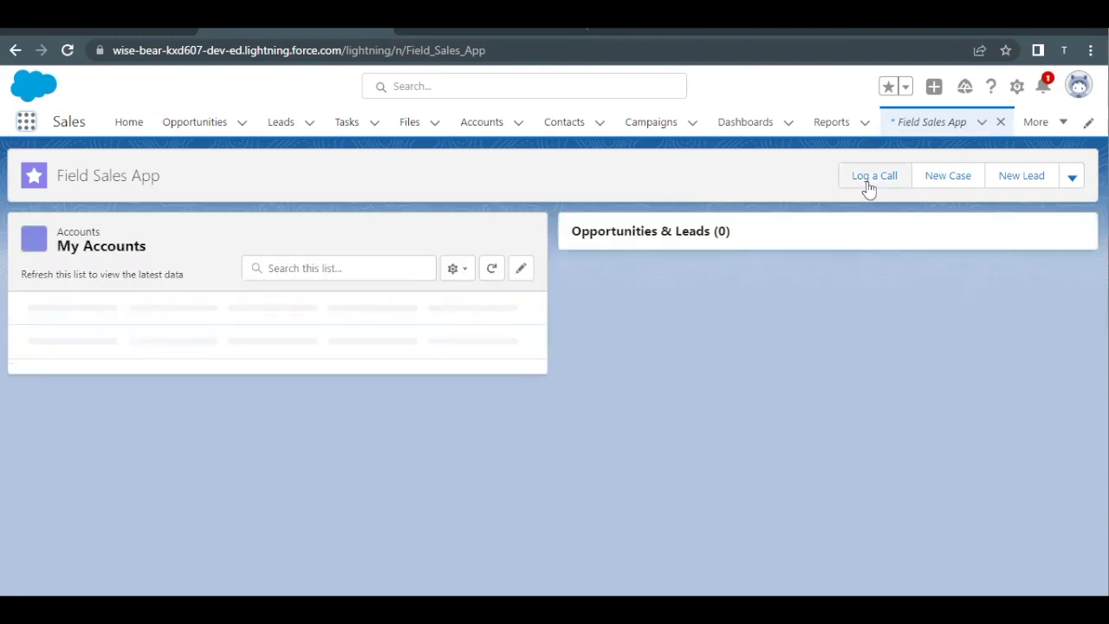
Glance at the extra quick actions, then show the Opportunities Recently Viewed list.
click(1072, 178)
click(654, 188)
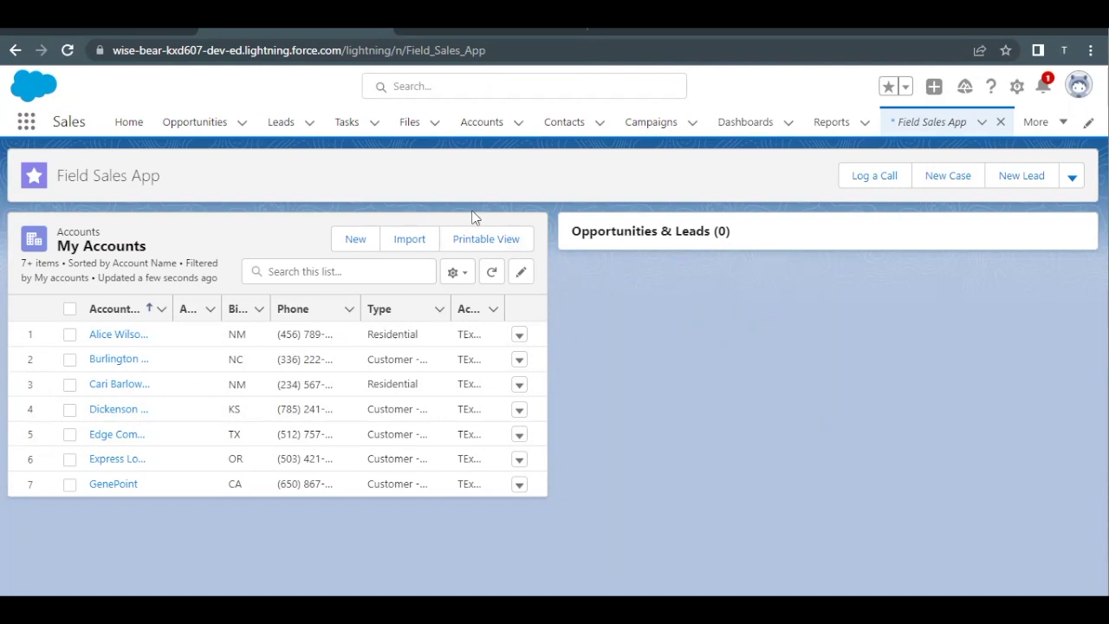
click(194, 126)
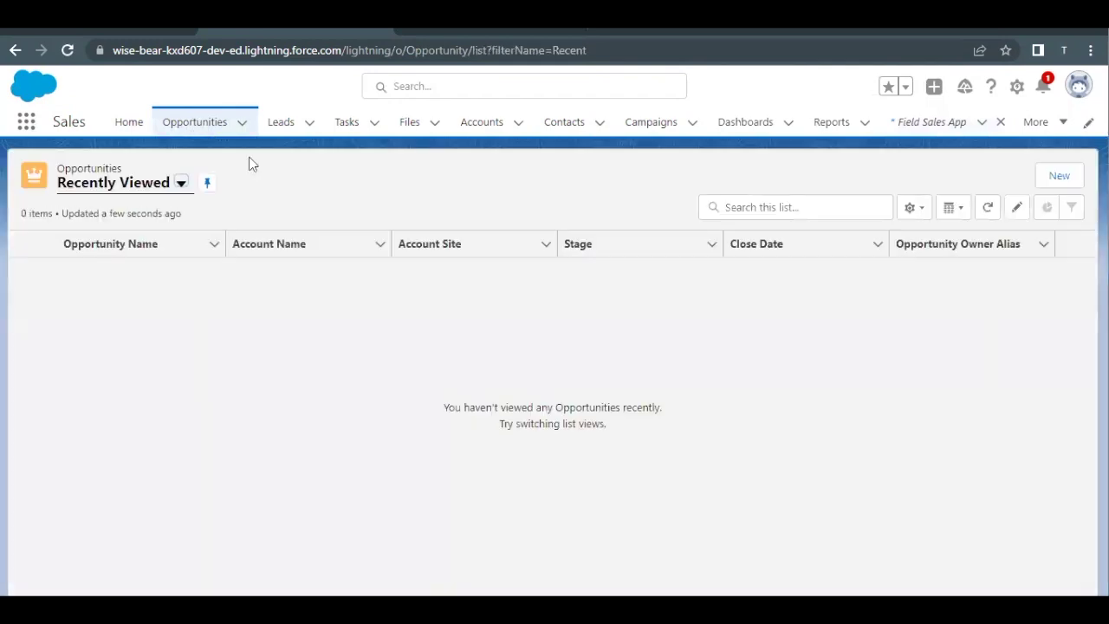
View the Edge Emergency Generator opportunity from the All Opportunities list.
click(142, 193)
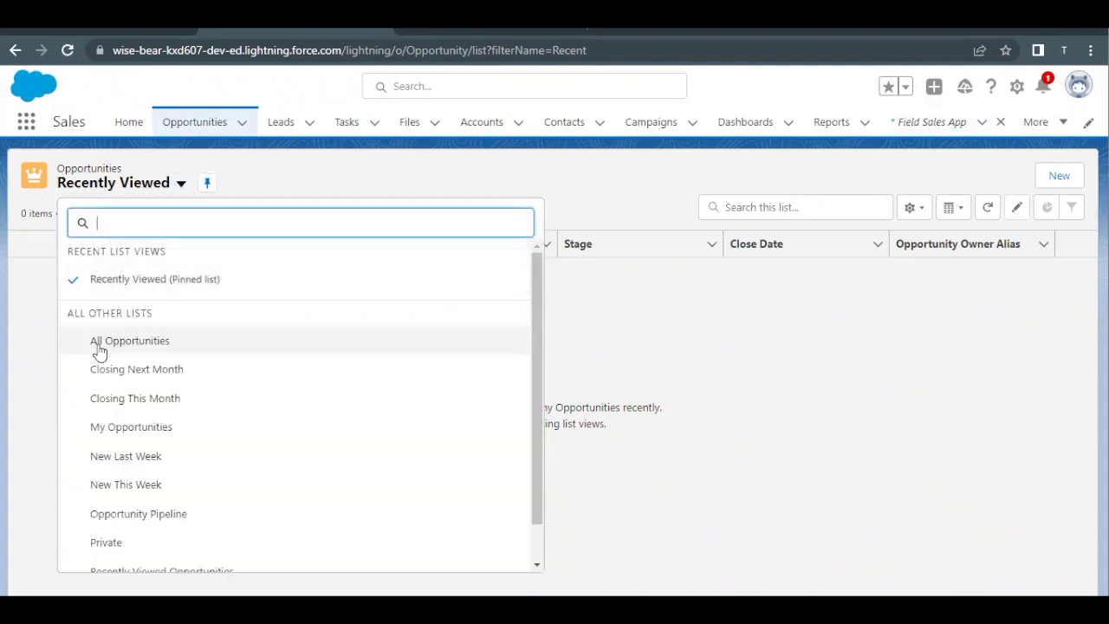
click(98, 344)
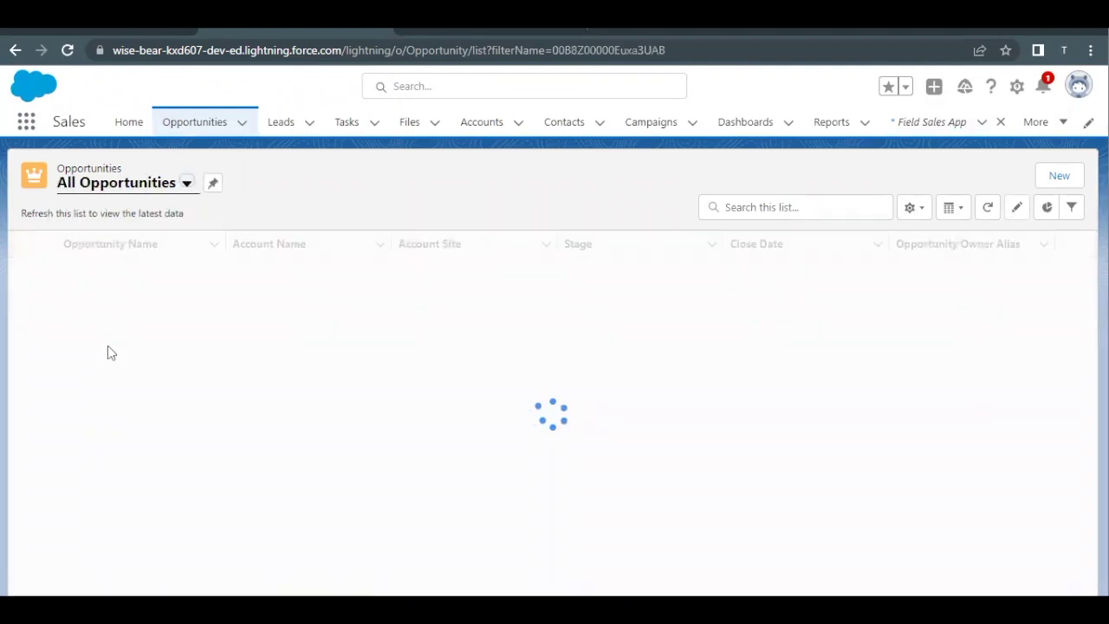
click(109, 321)
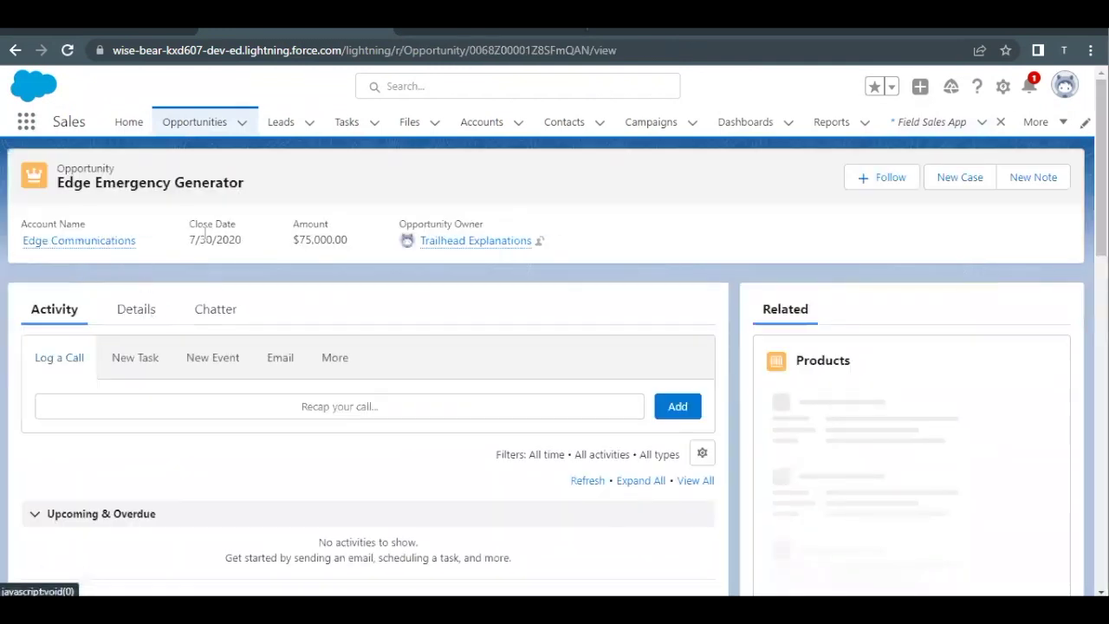
click(199, 126)
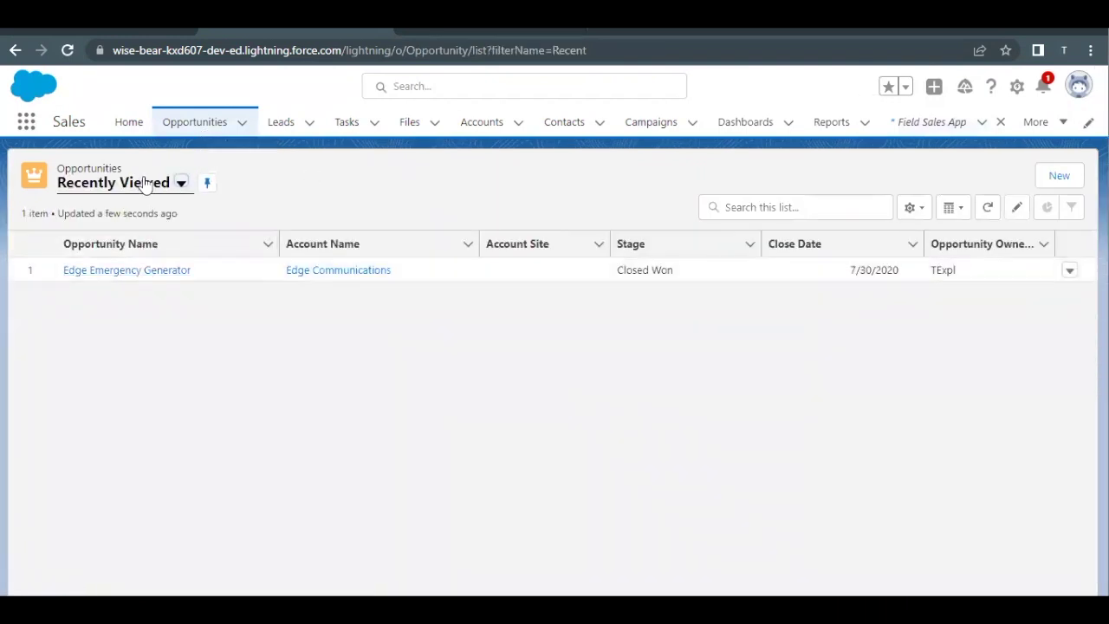
View the Edge Installation opportunity, then go to the Leads list.
click(145, 185)
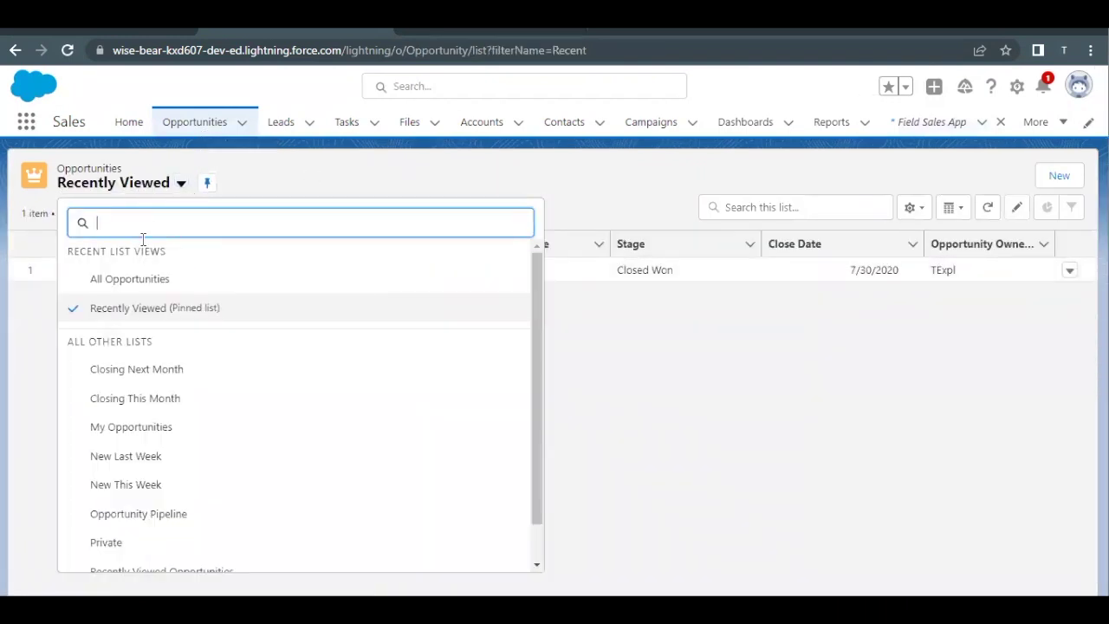
click(153, 286)
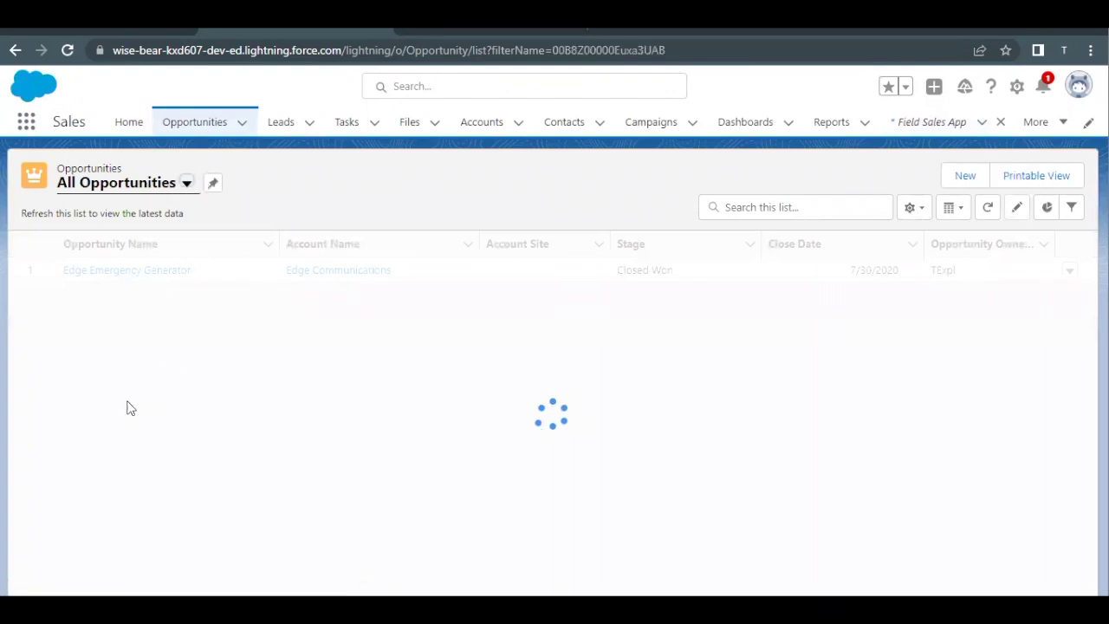
click(110, 370)
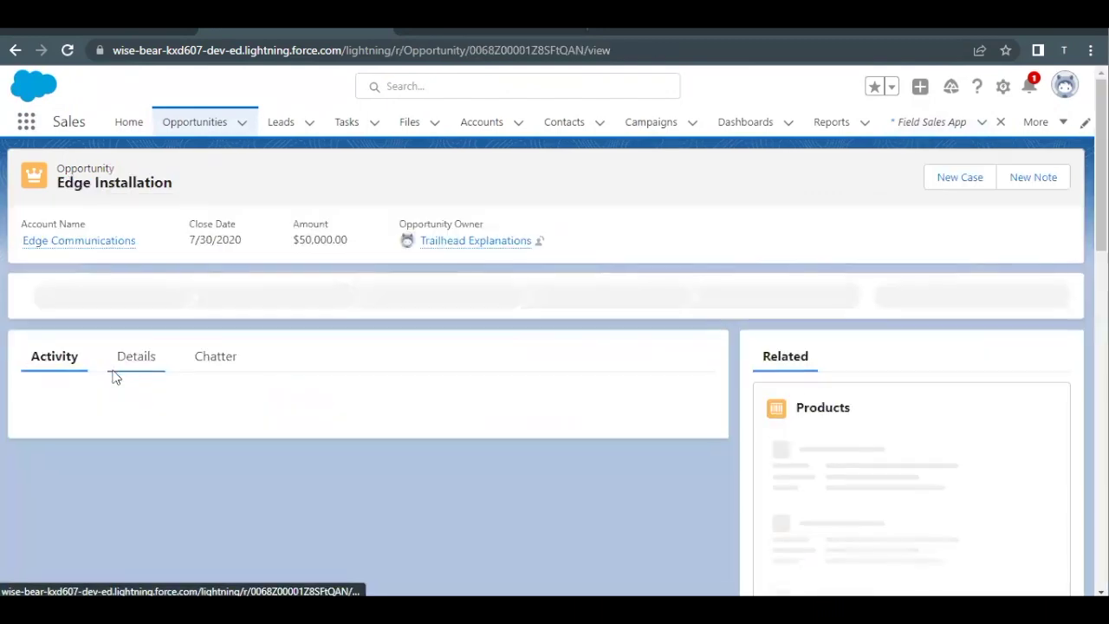
click(193, 122)
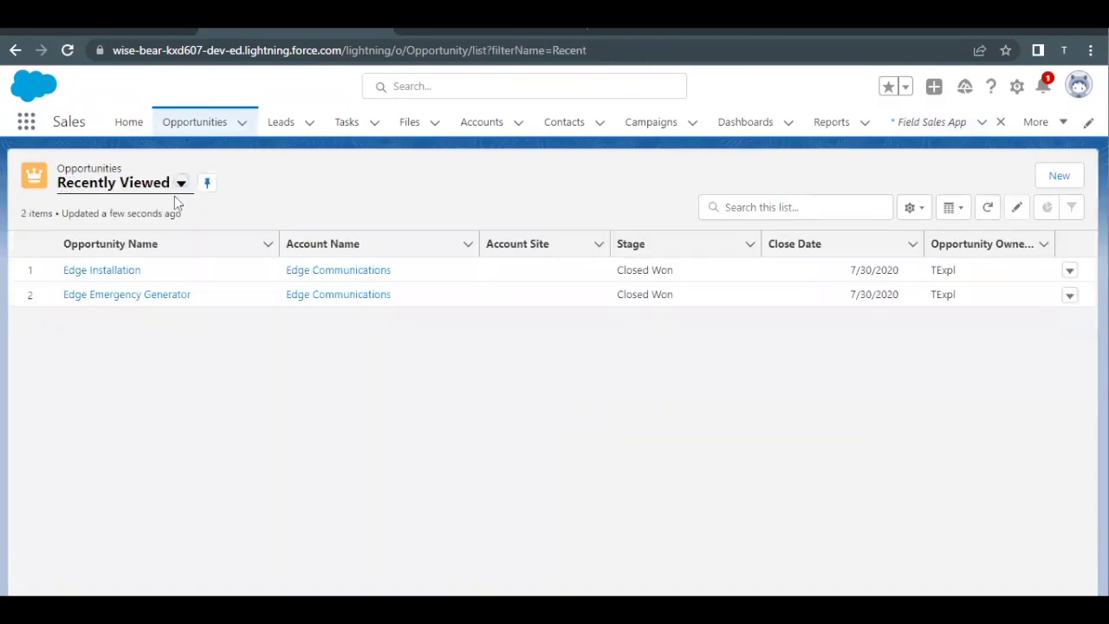
click(281, 125)
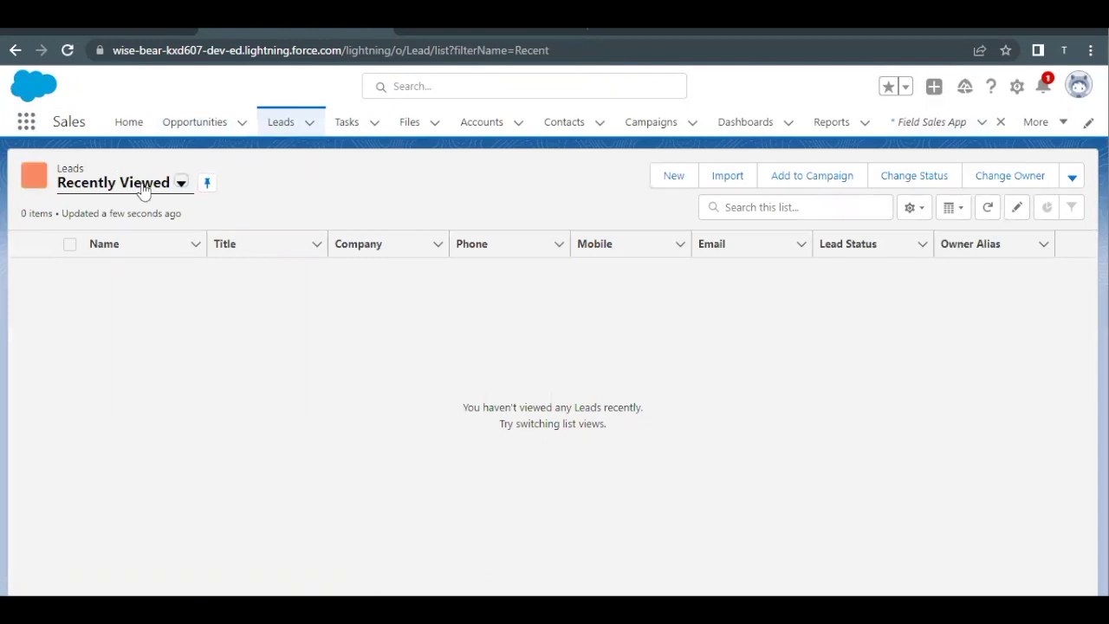
View the Cadinal Inc. lead from All Open Leads, then bring up the App Launcher.
click(143, 189)
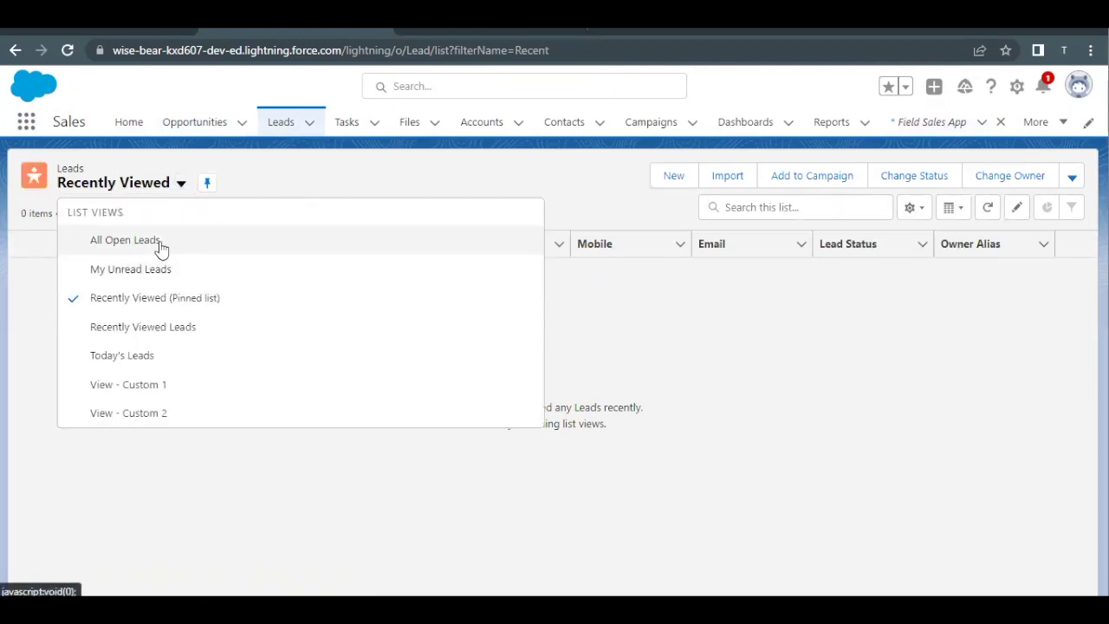
click(161, 243)
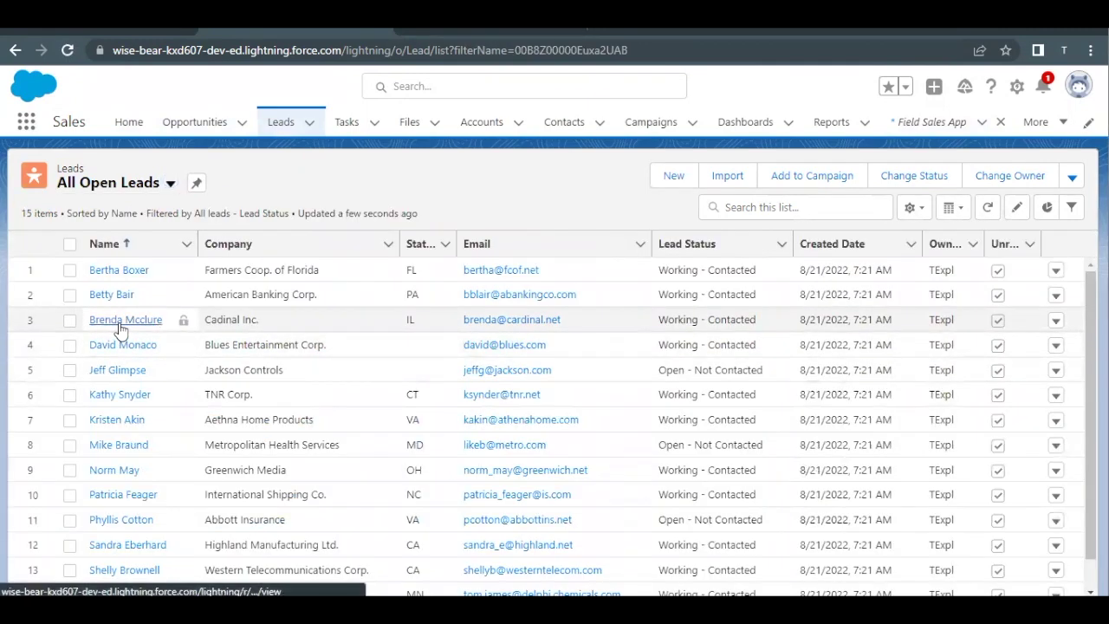
click(121, 325)
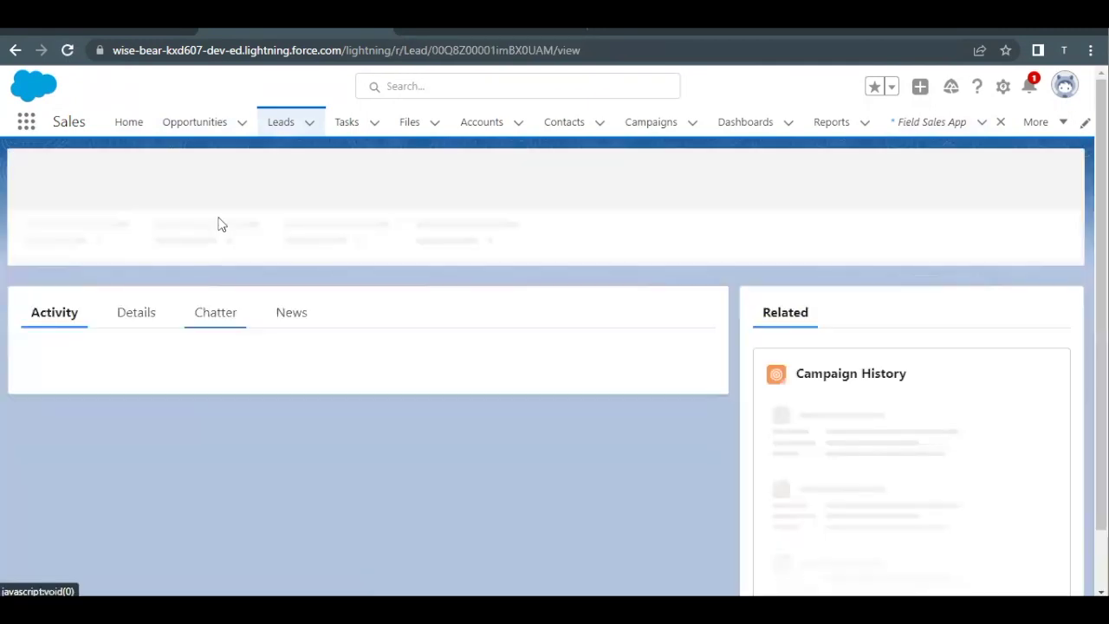
click(276, 129)
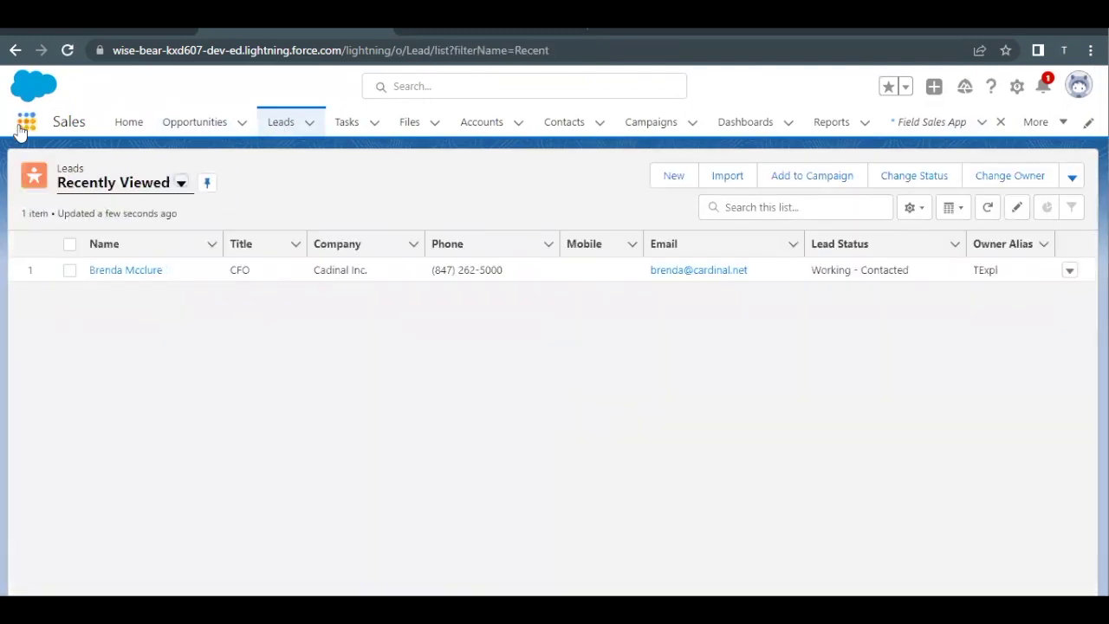
click(26, 122)
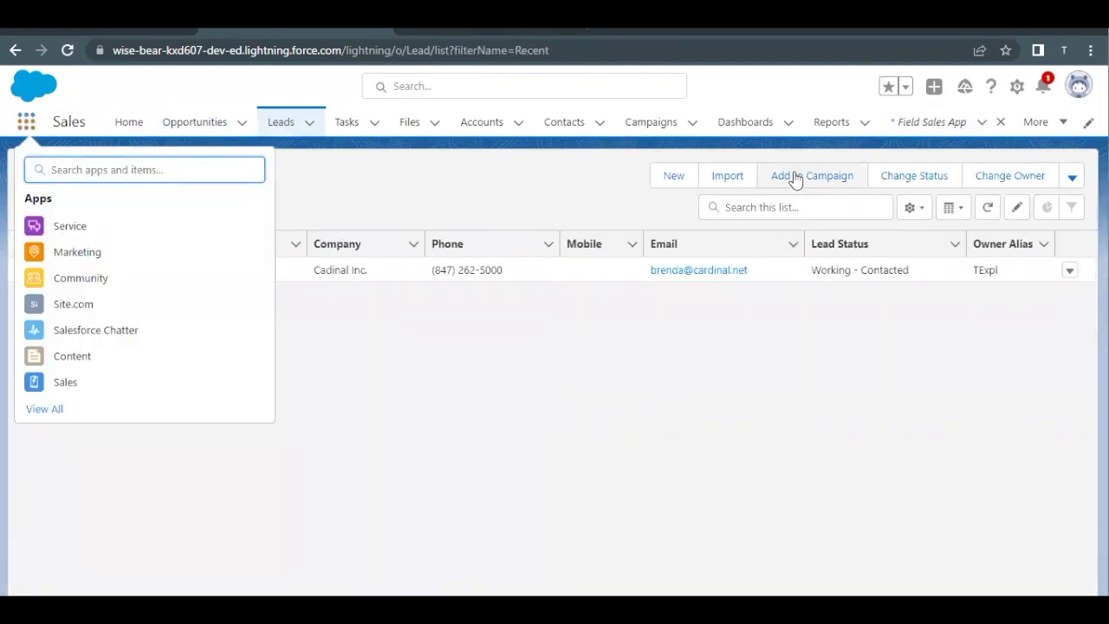
Check that the Field Sales App's Opportunities & Leads panel lists the Cadinal lead and both Edge opportunities.
click(940, 130)
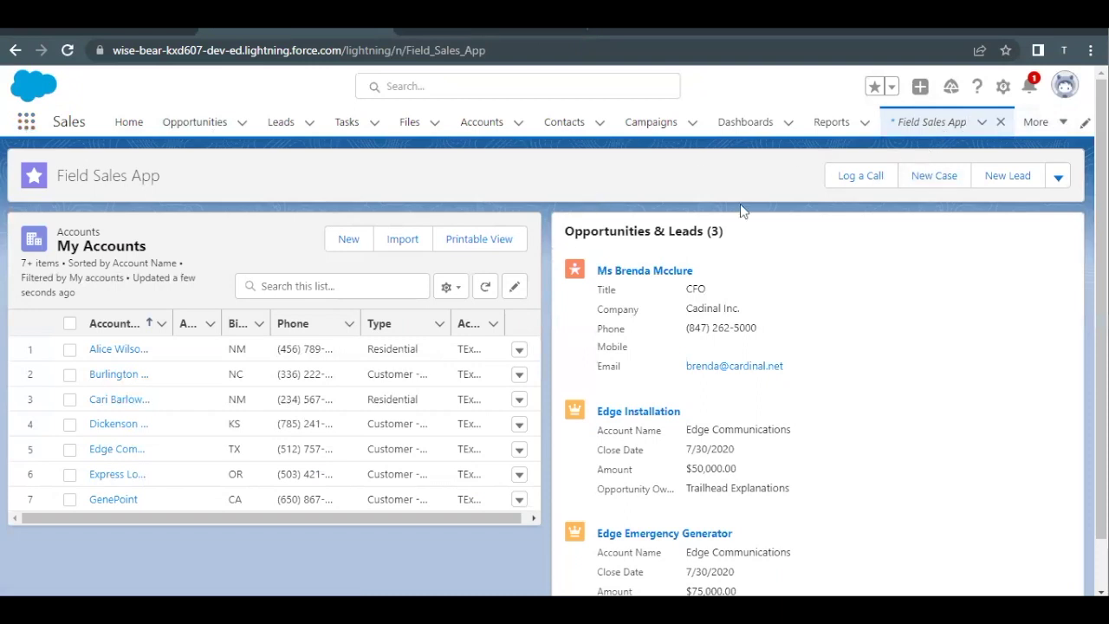
scroll(590, 372, down, 1)
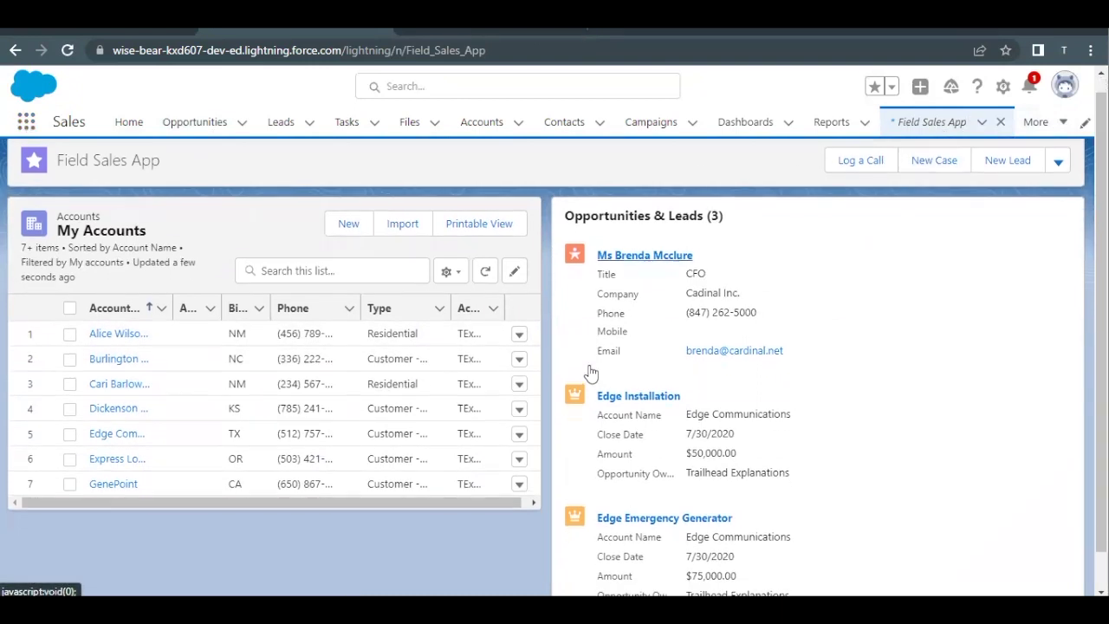
scroll(704, 329, down, 1)
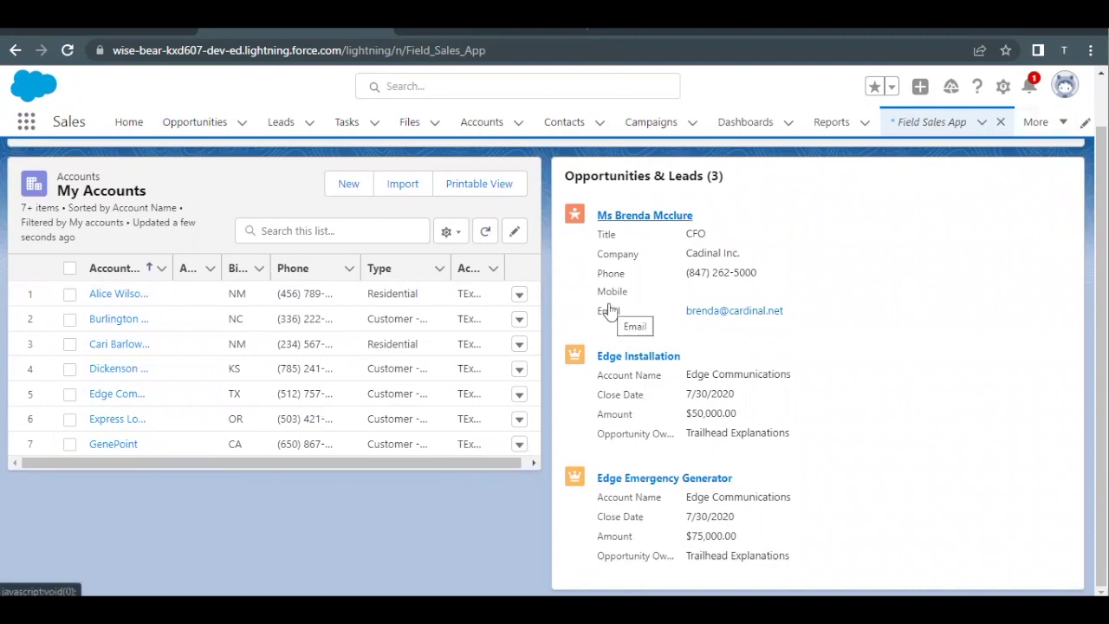
Return to the Trailhead unit and run 'Verify step to earn 100 points' for the challenge.
click(87, 35)
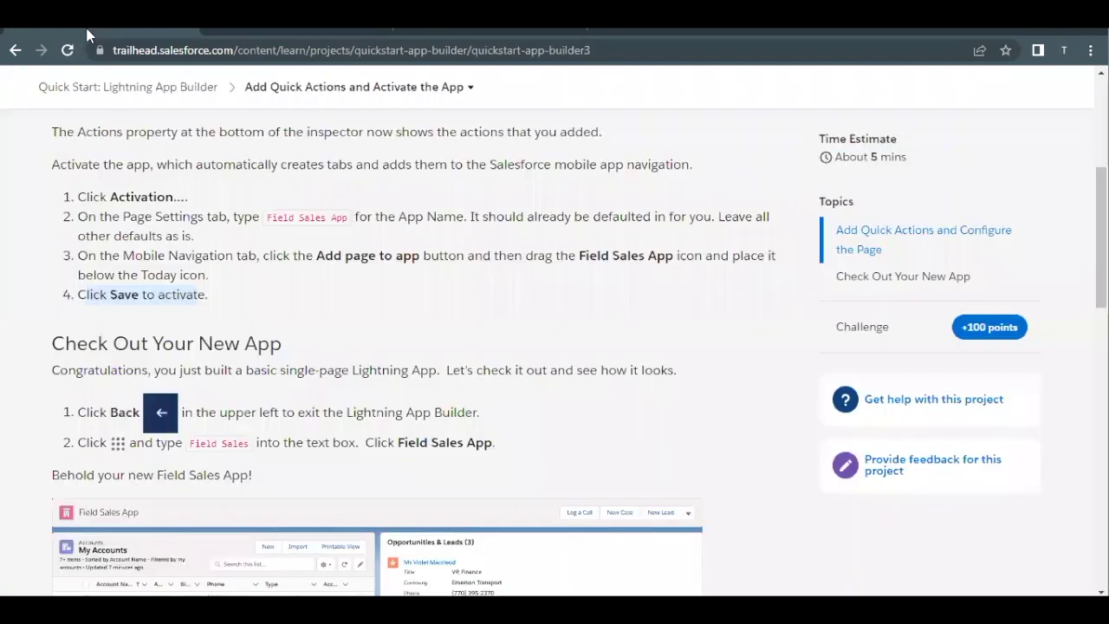
scroll(312, 296, down, 5)
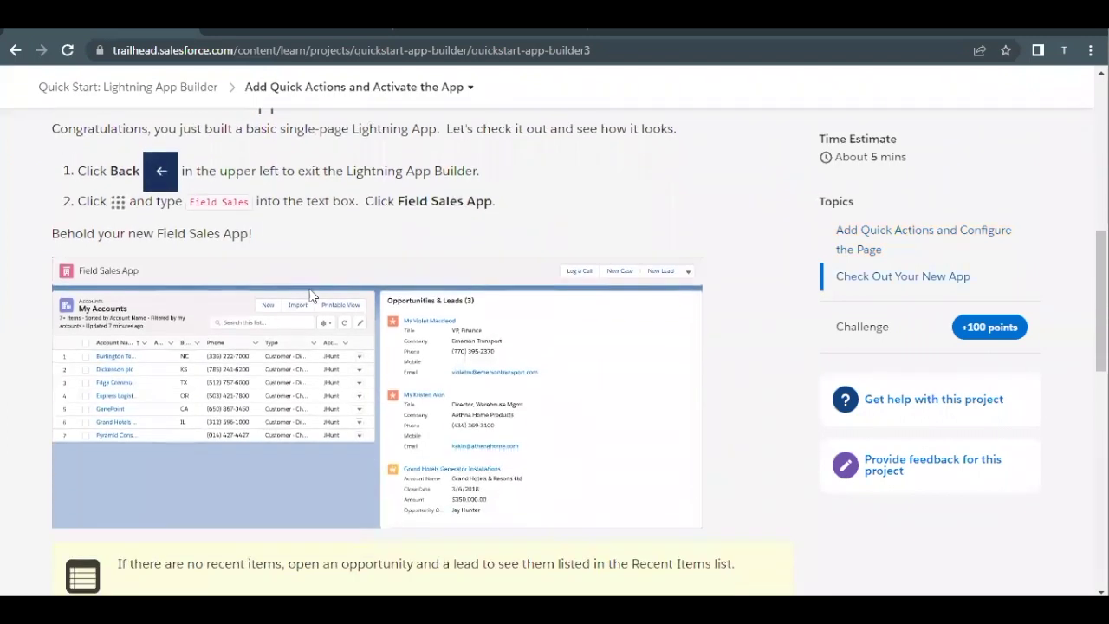
scroll(310, 296, down, 5)
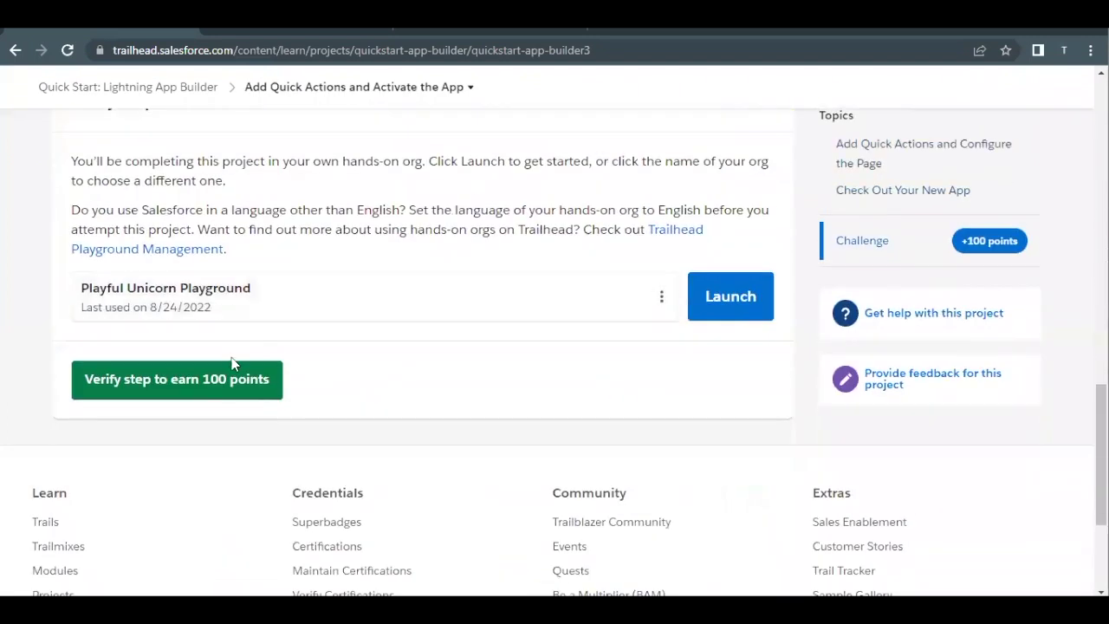
click(208, 382)
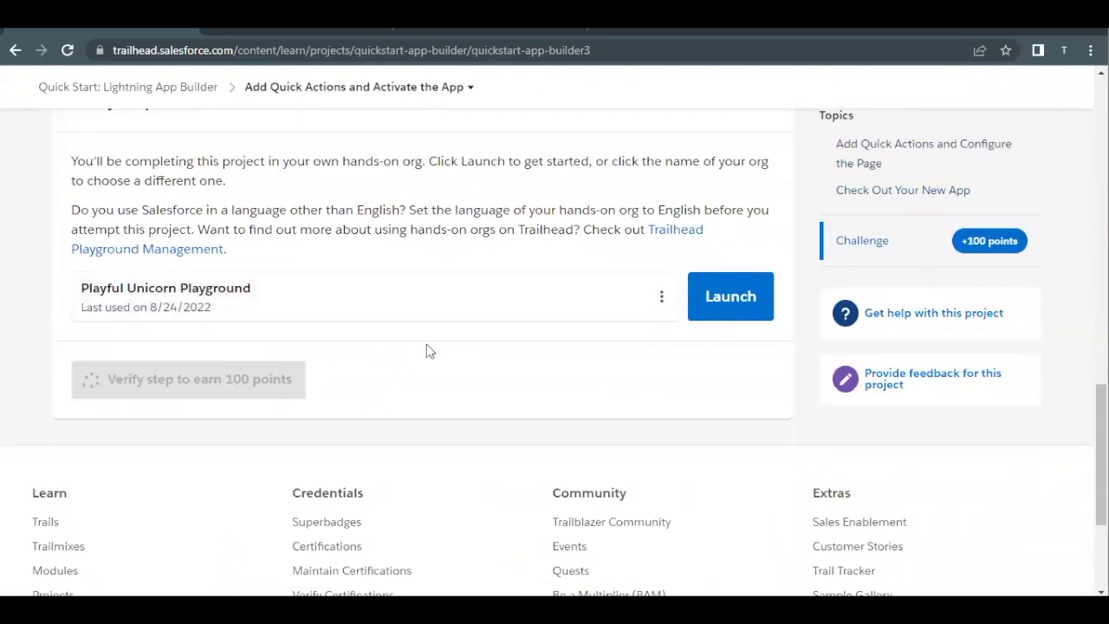